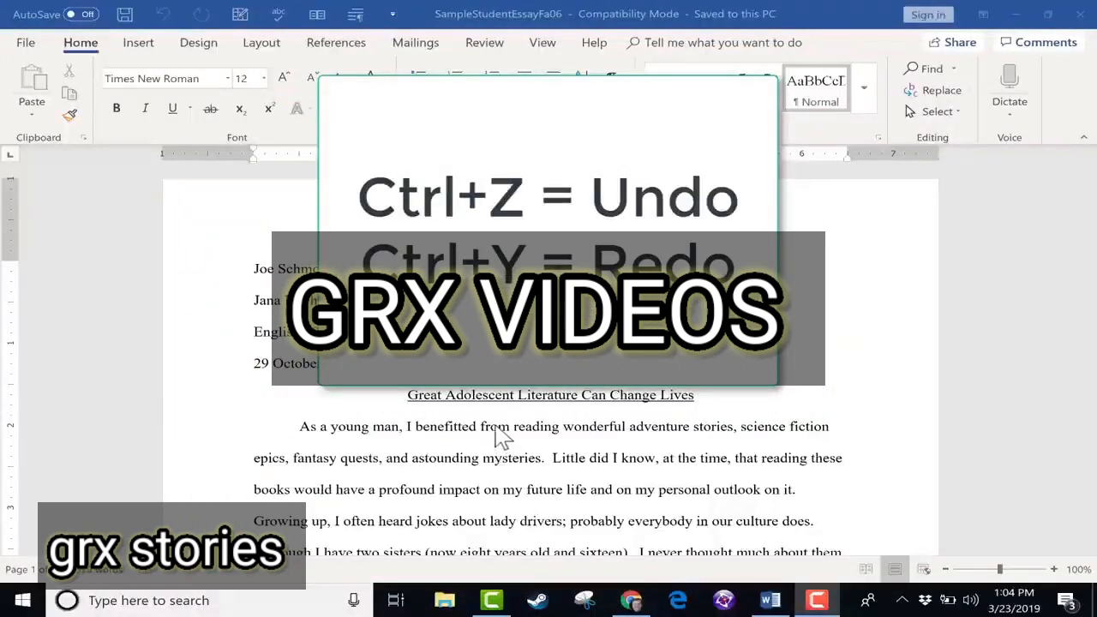
Undo and redo the replacement of "from reading" with "sdf" in the first sentence, ending on the original wording
left_click(491, 425)
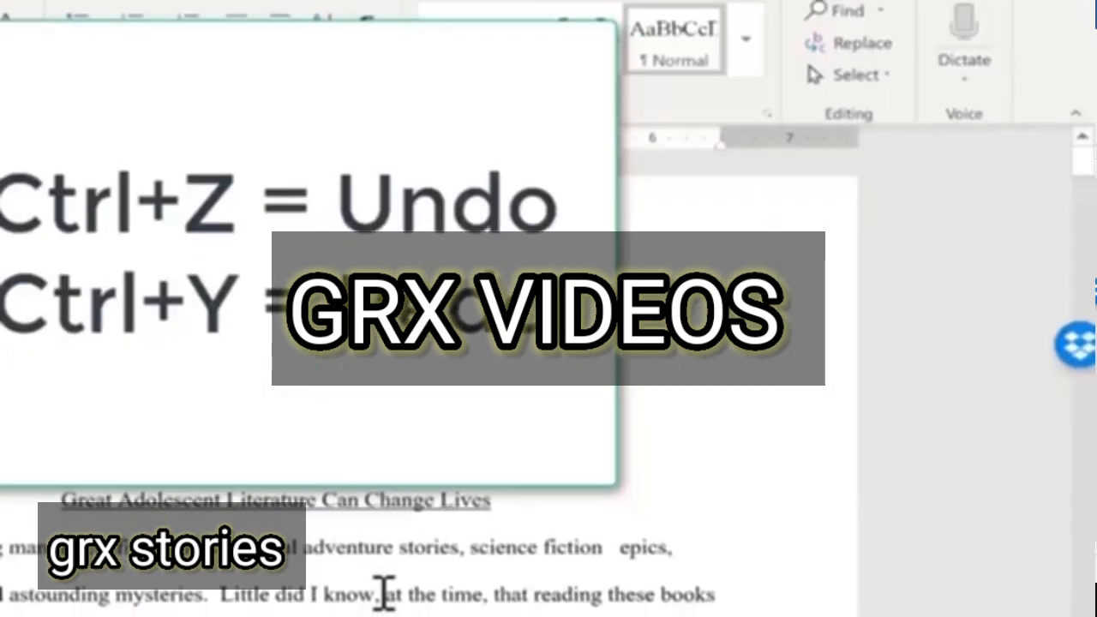
key("ctrl+z")
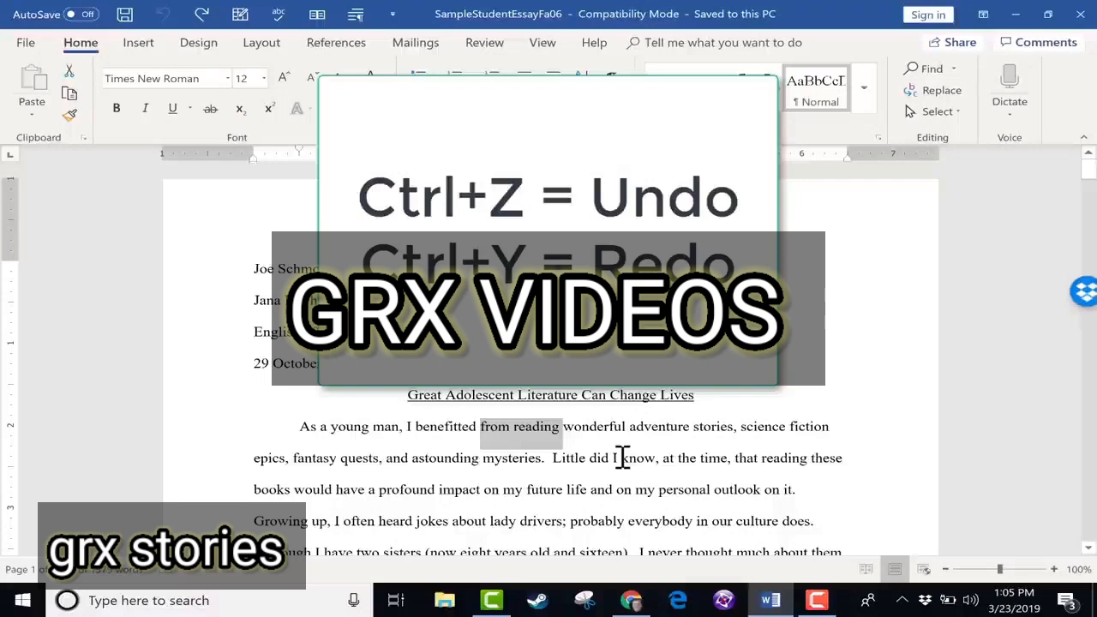
key("ctrl+y")
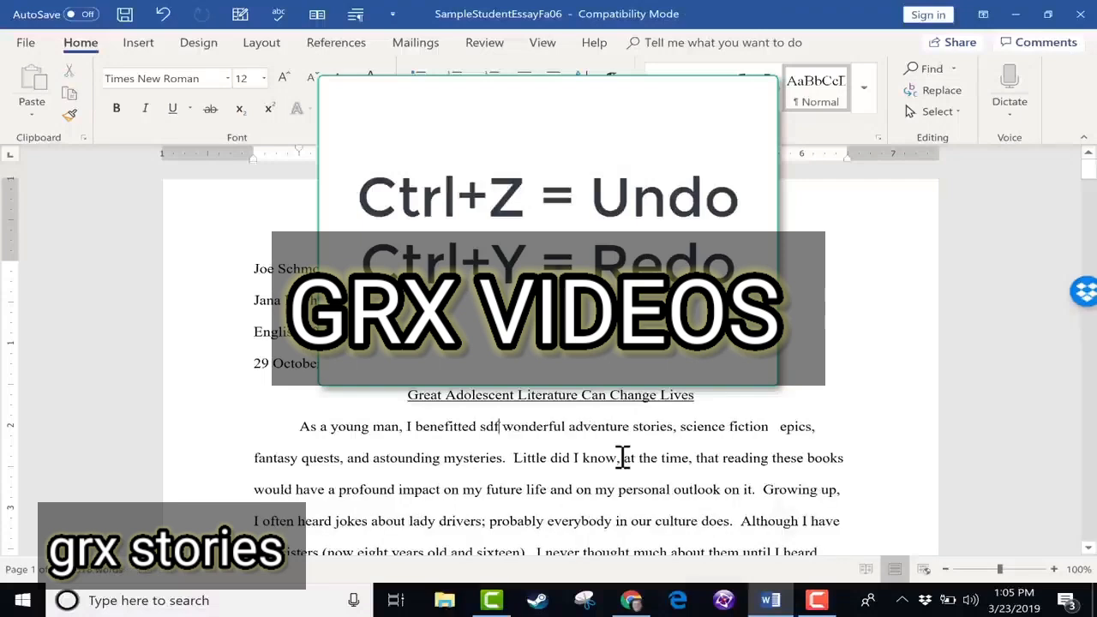
key("ctrl+z")
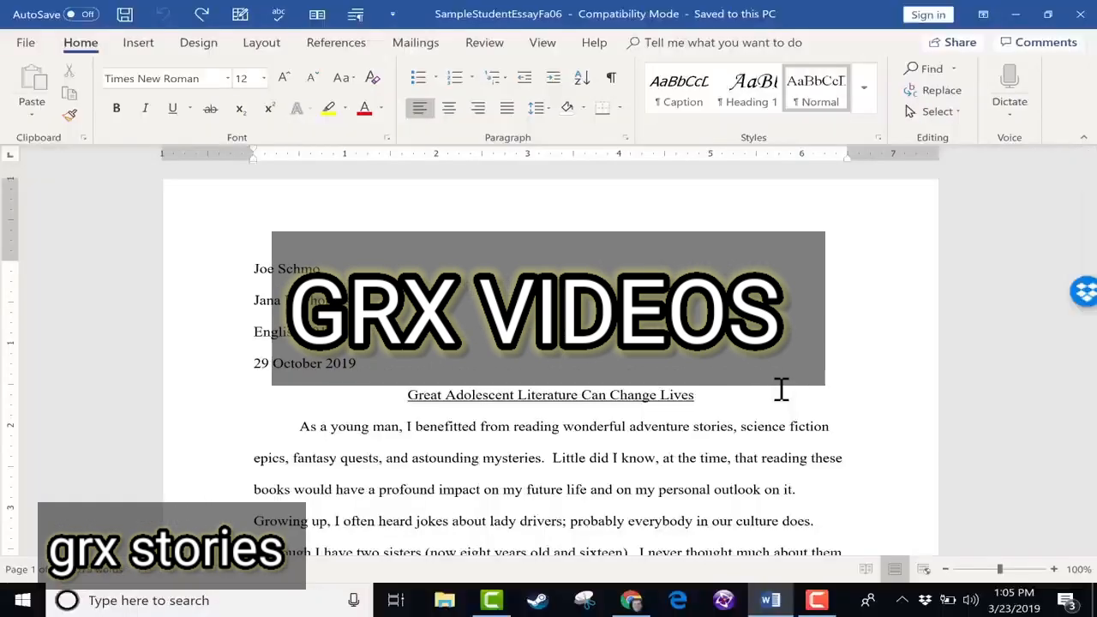
Delete "on it" from the end of the second sentence so it ends with "my personal outlook."
left_click(775, 389)
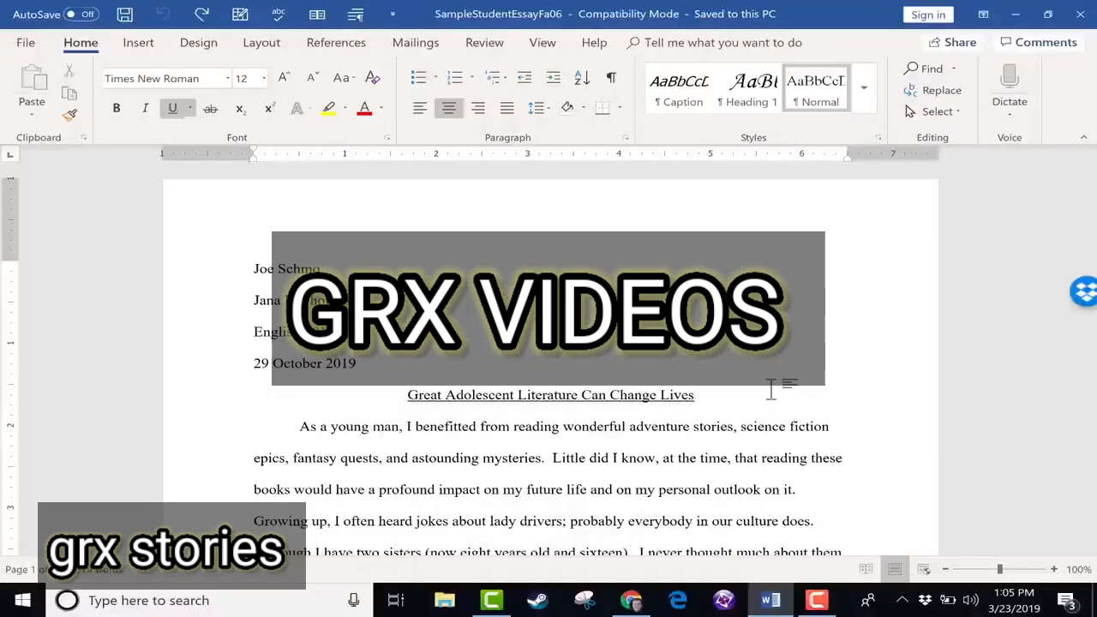
scroll(771, 389, "down", 2)
left_click(778, 383)
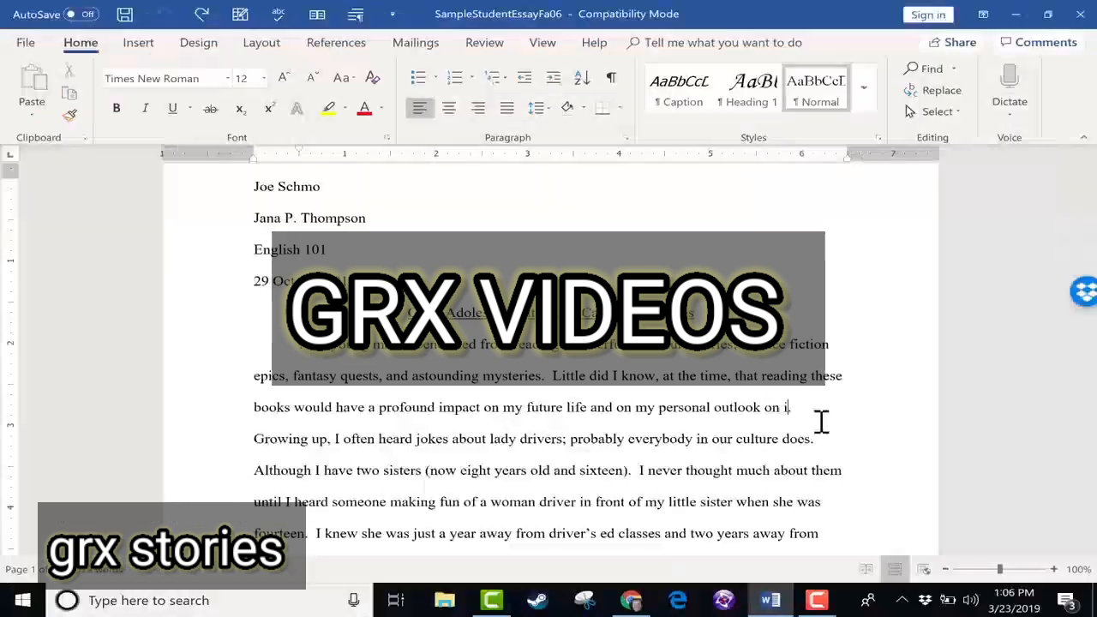
key("BackSpace")
key("BackSpace")
key("BackSpace")
key("BackSpace")
key("BackSpace")
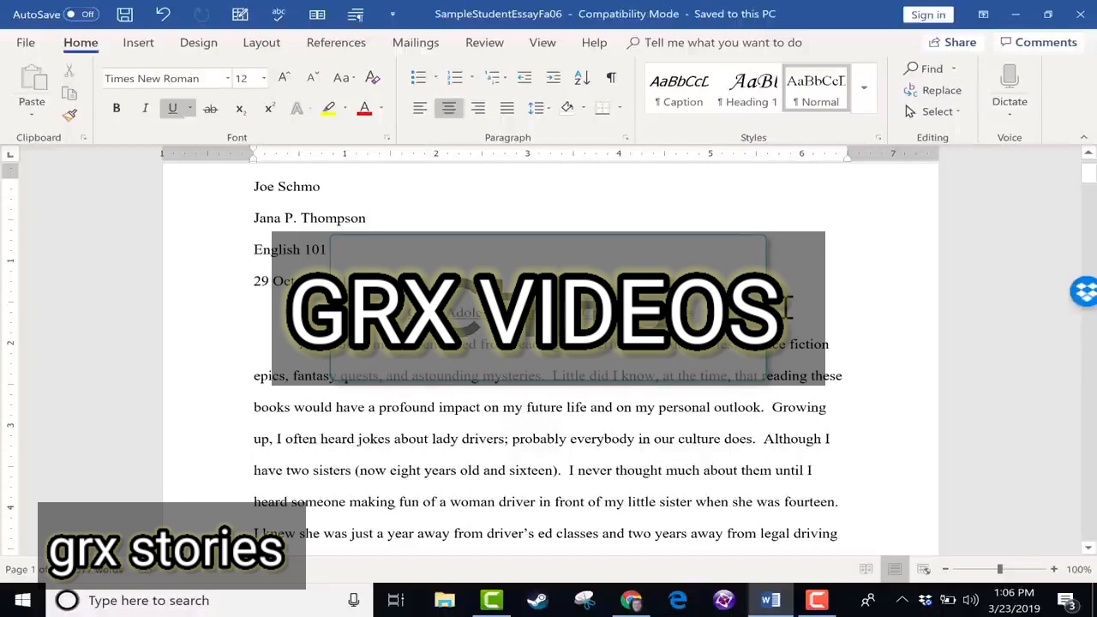
Open the print preview, and run the spelling and grammar check to review the flagged spelling and grammar issues
key("ctrl+p")
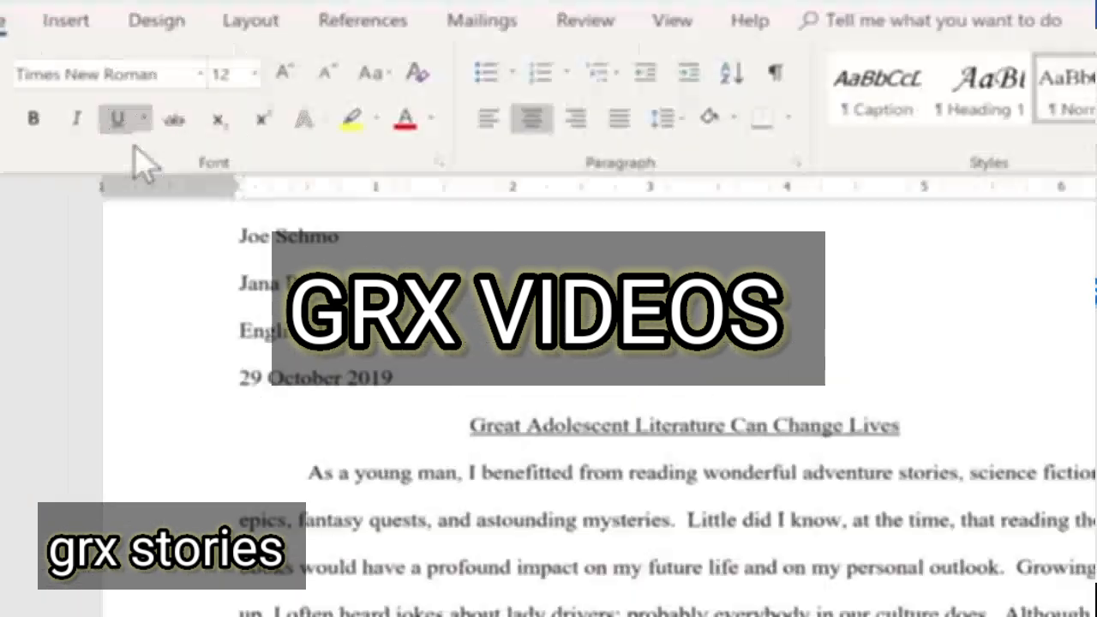
key("F7")
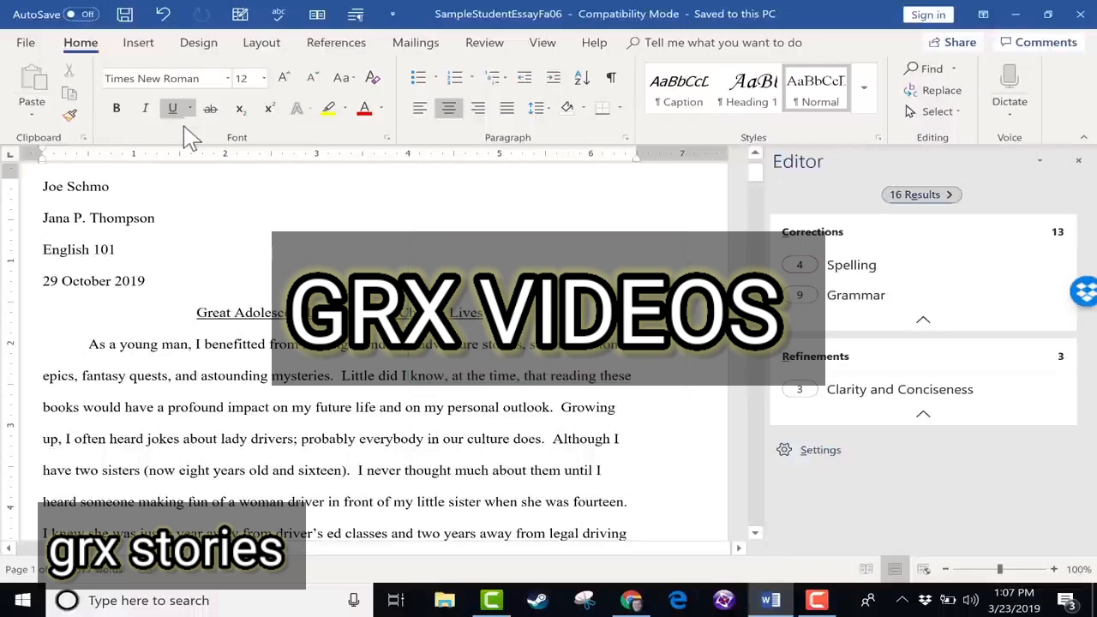
left_click(967, 279)
left_click(776, 193)
left_click(828, 298)
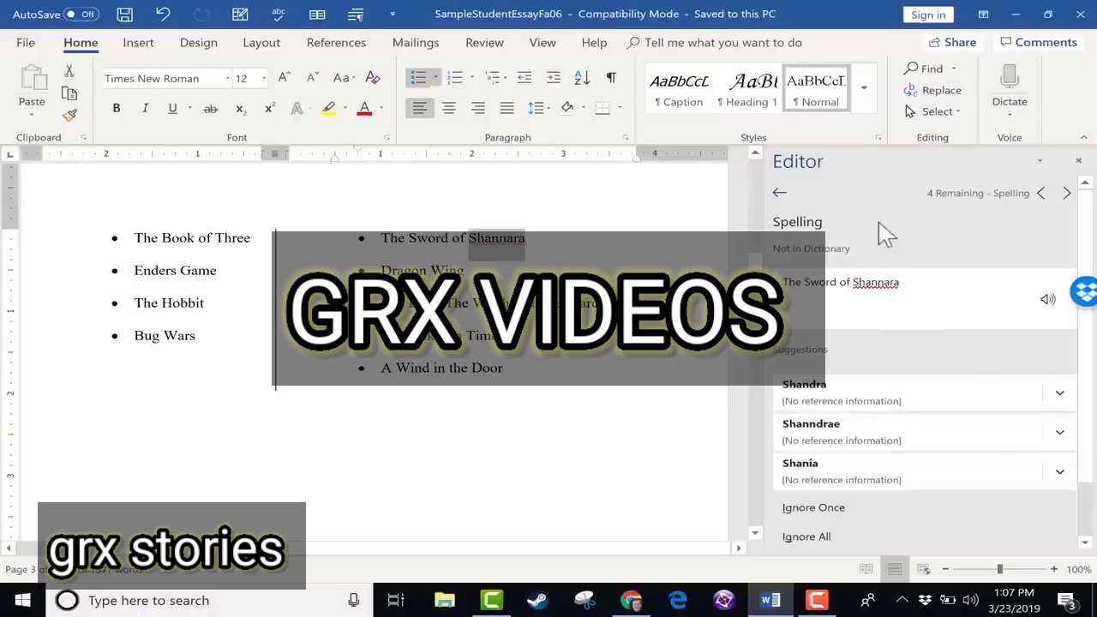
left_click(779, 193)
left_click(832, 298)
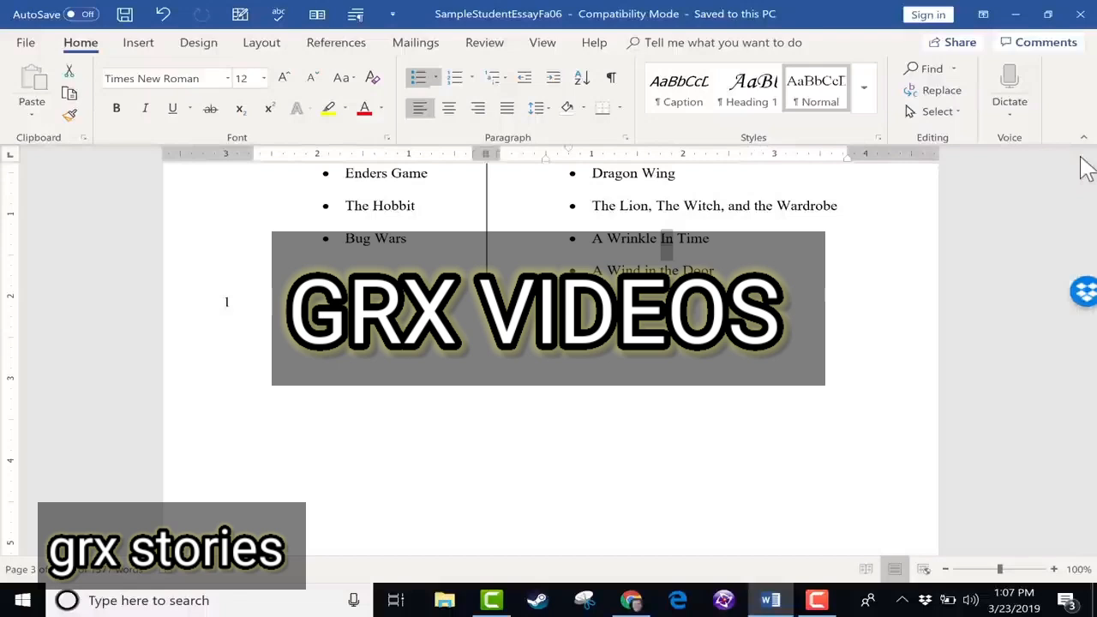
Search the document for "In" and for "wrinkle"
key("ctrl+f")
type("in")
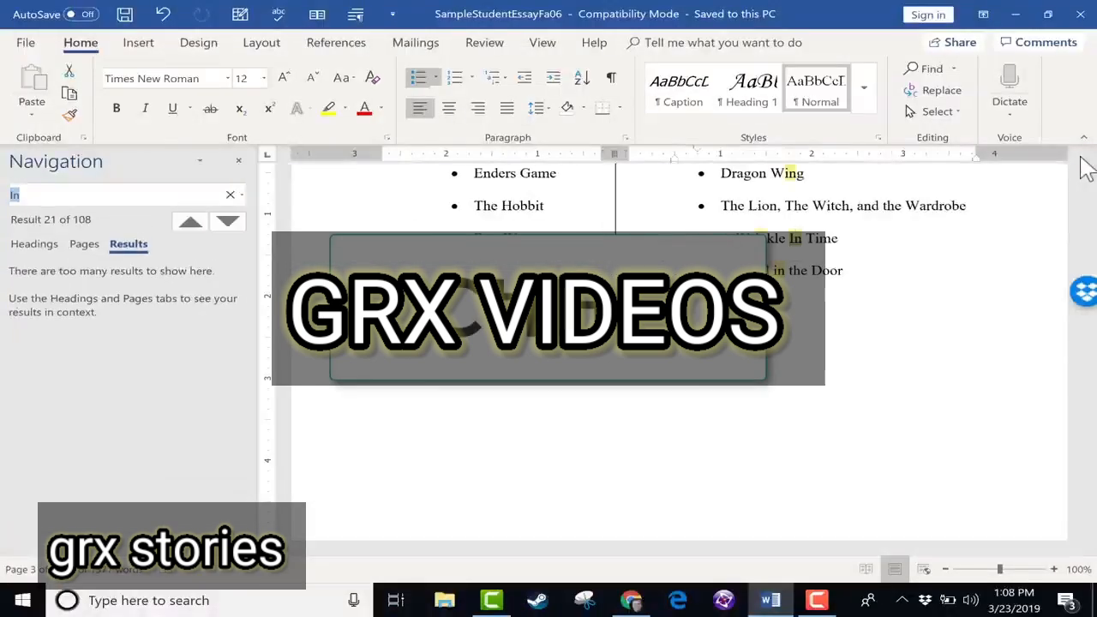
type("wrinkle")
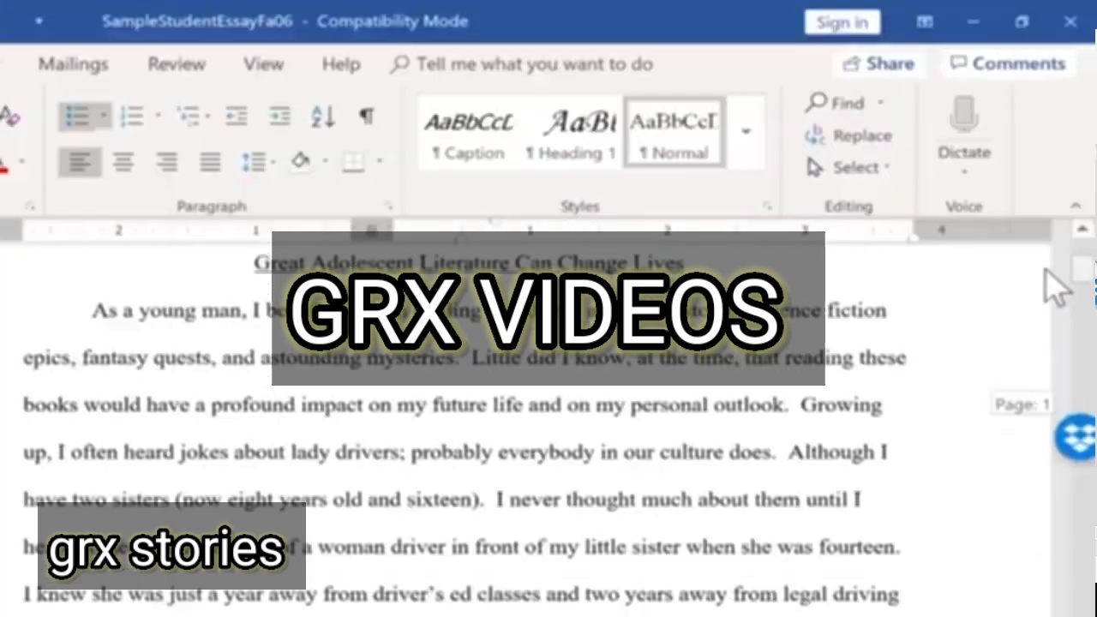
Look through the document from the essay's opening page to the book lists and the page formatting instructions
scroll(1086, 174, "up", 3)
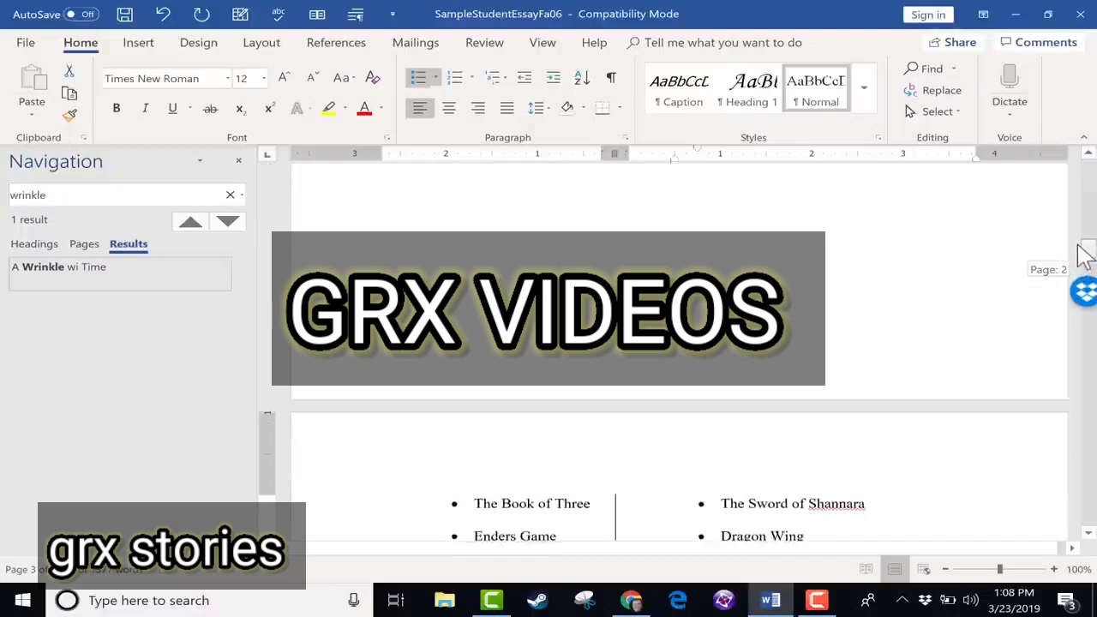
left_click_drag(1082, 252, 1066, 170)
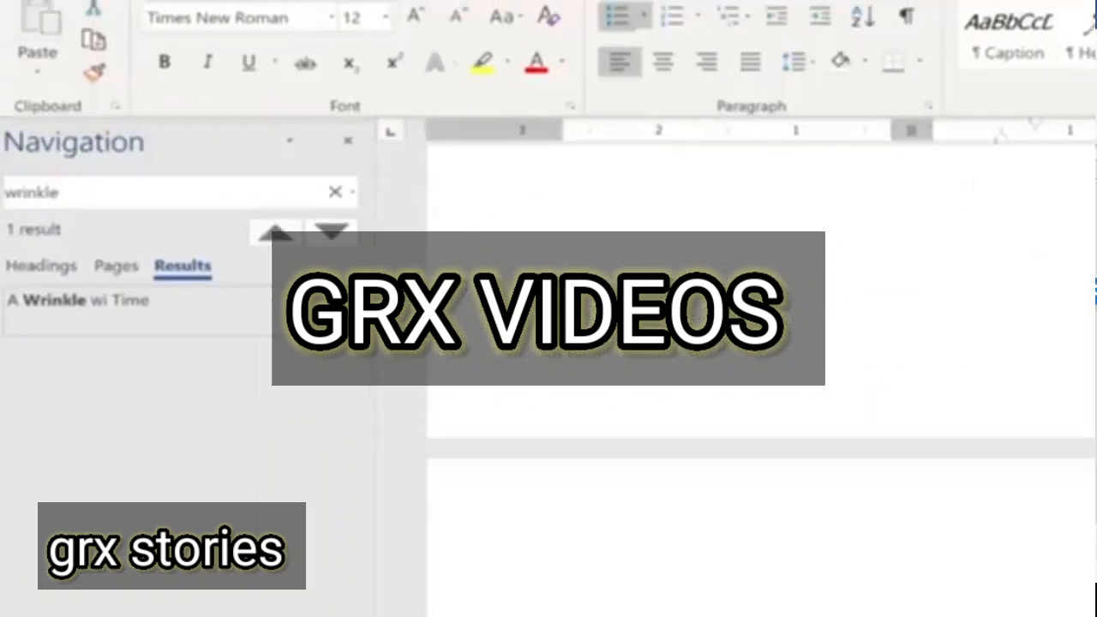
scroll(720, 360, "down", 10)
scroll(720, 360, "down", 3)
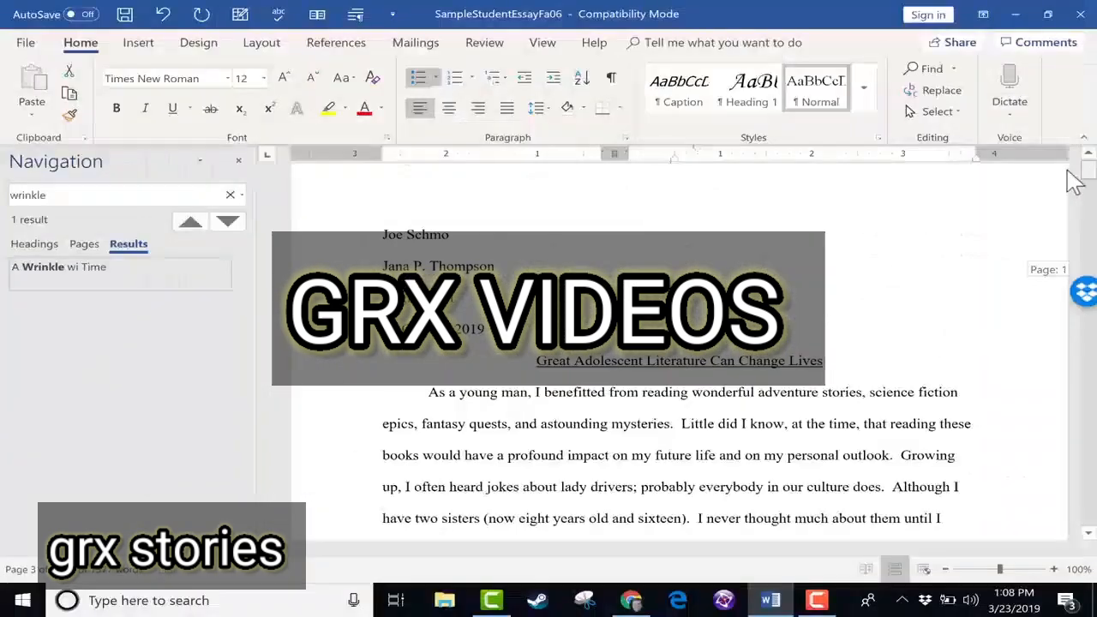
left_click_drag(1070, 176, 1087, 257)
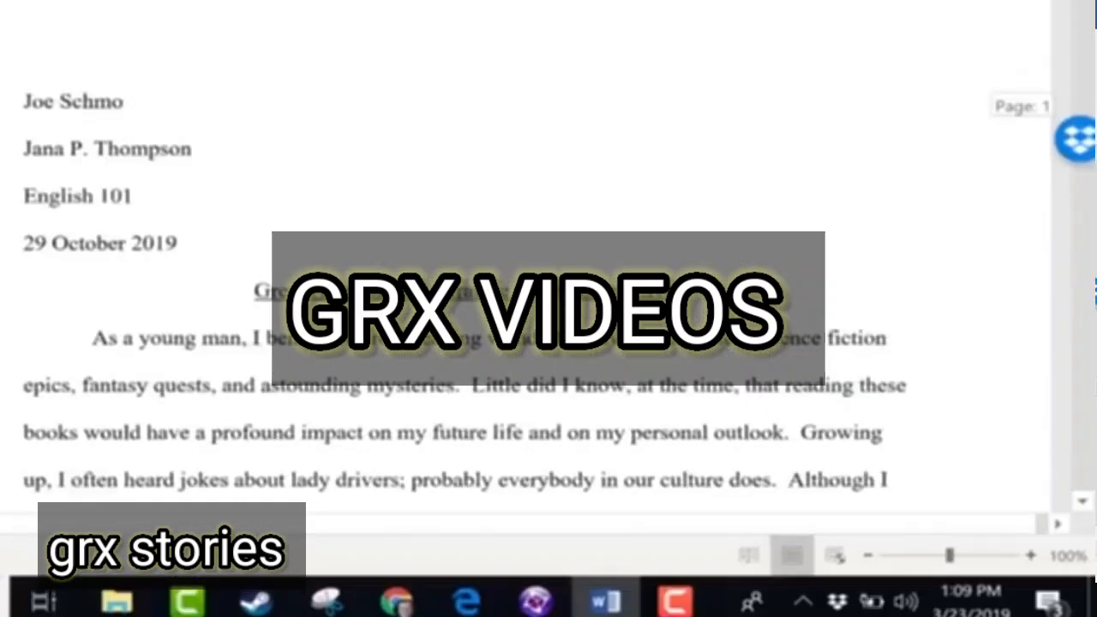
left_click_drag(1082, 107, 1082, 113)
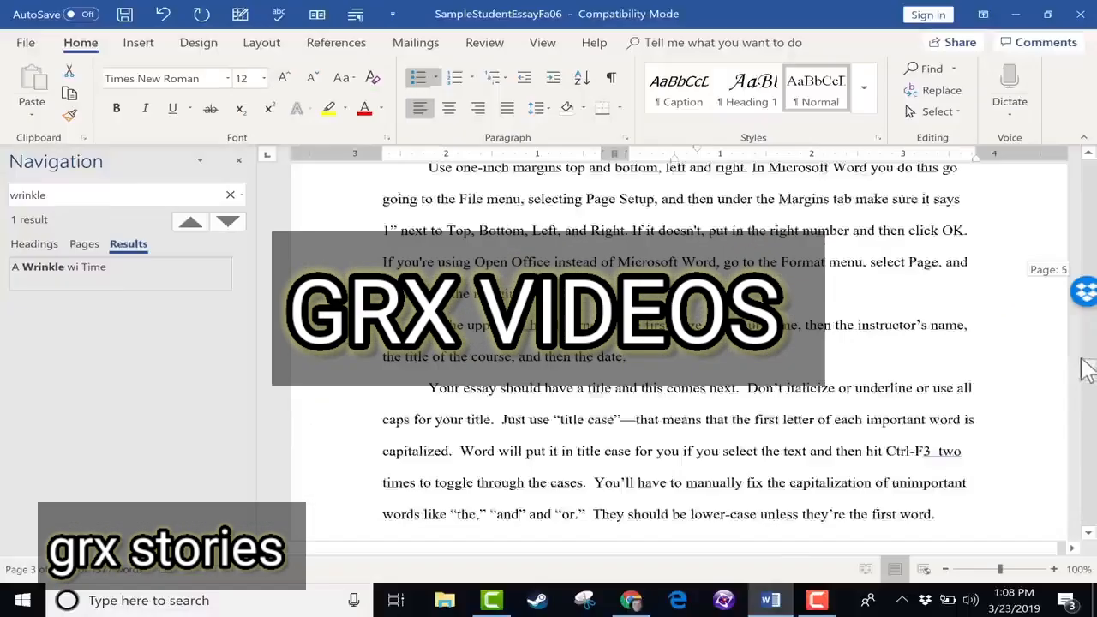
left_click_drag(1081, 282, 1061, 175)
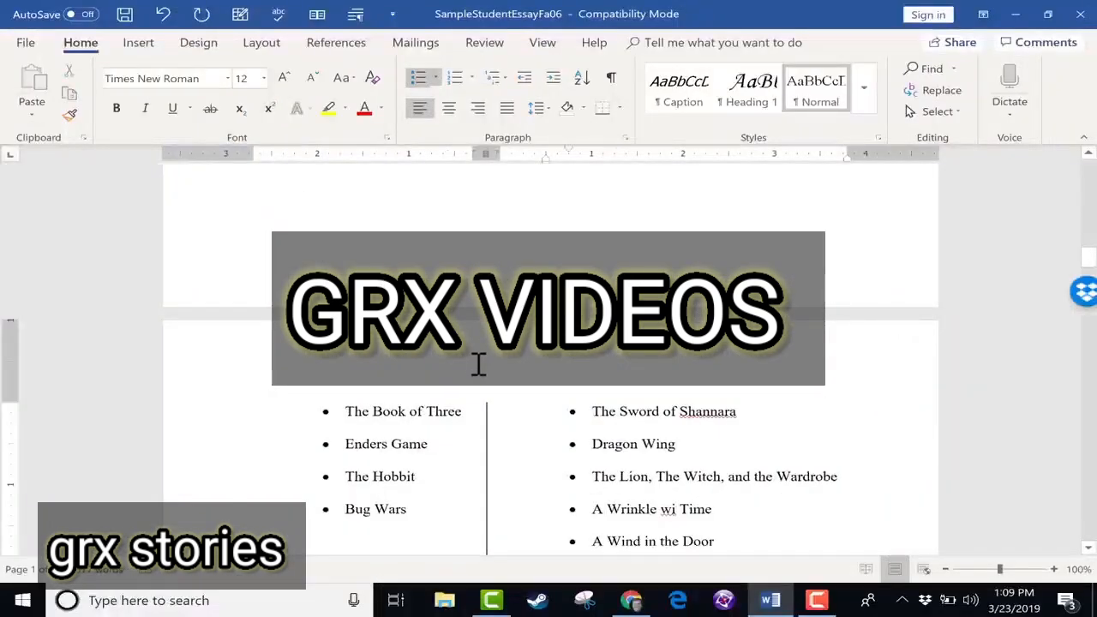
scroll(479, 365, "down", 7)
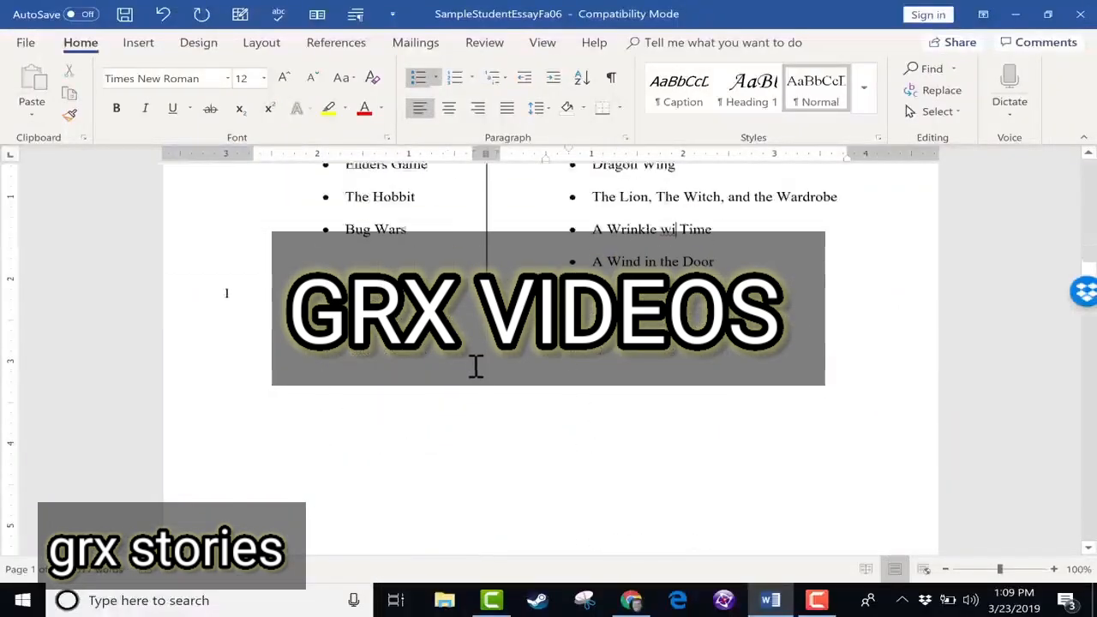
scroll(476, 365, "up", 13)
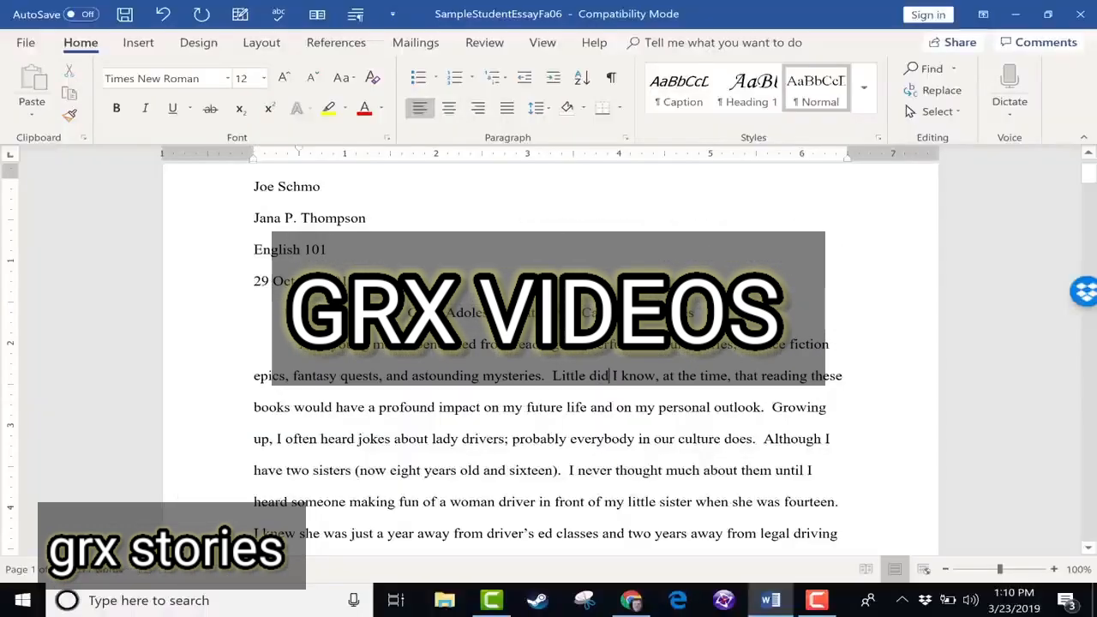
Retype the essay title as "Great Adolescent Literature can Change", with "Great Adolescent" underlined, "Literature" bold and "can Change" italic
left_click_drag(408, 313, 694, 313)
key("Delete")
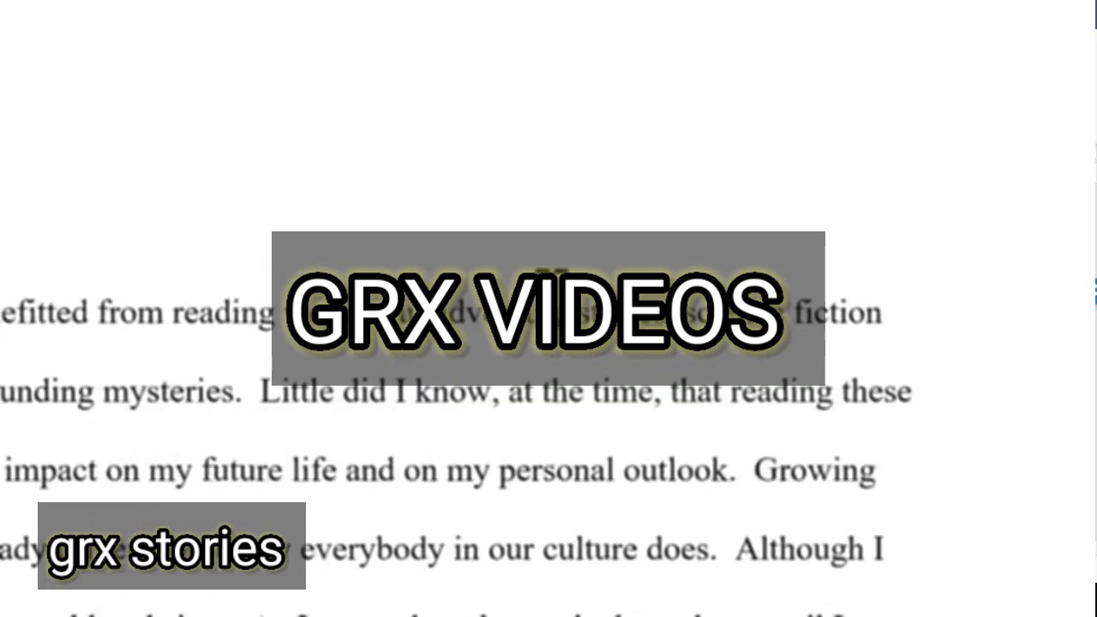
key("ctrl+u")
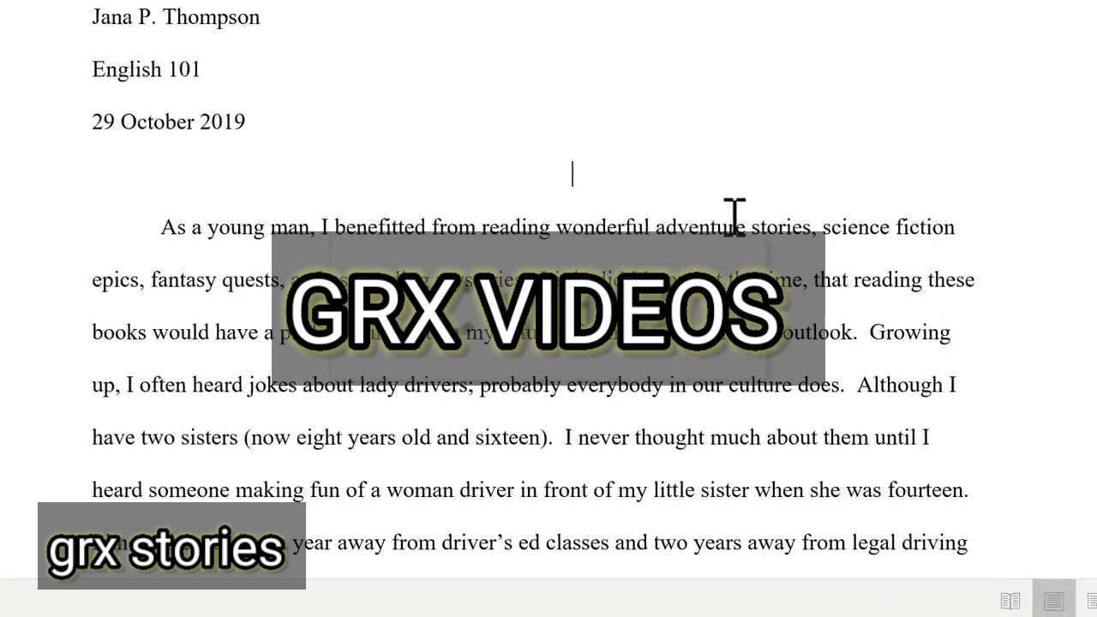
type("Great Ado")
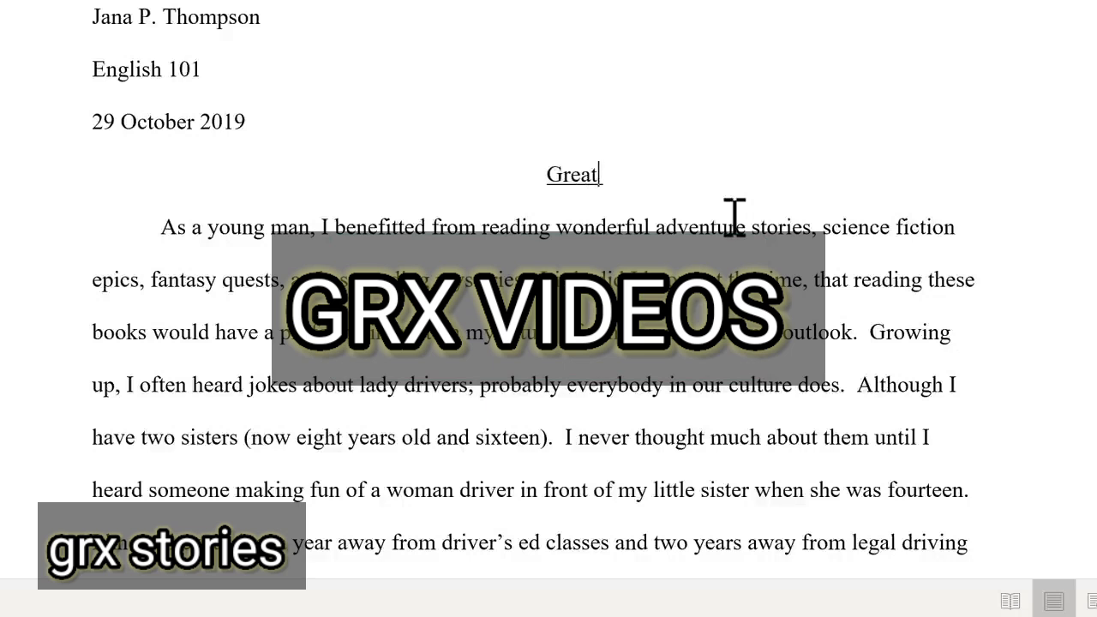
type("lescent Literat")
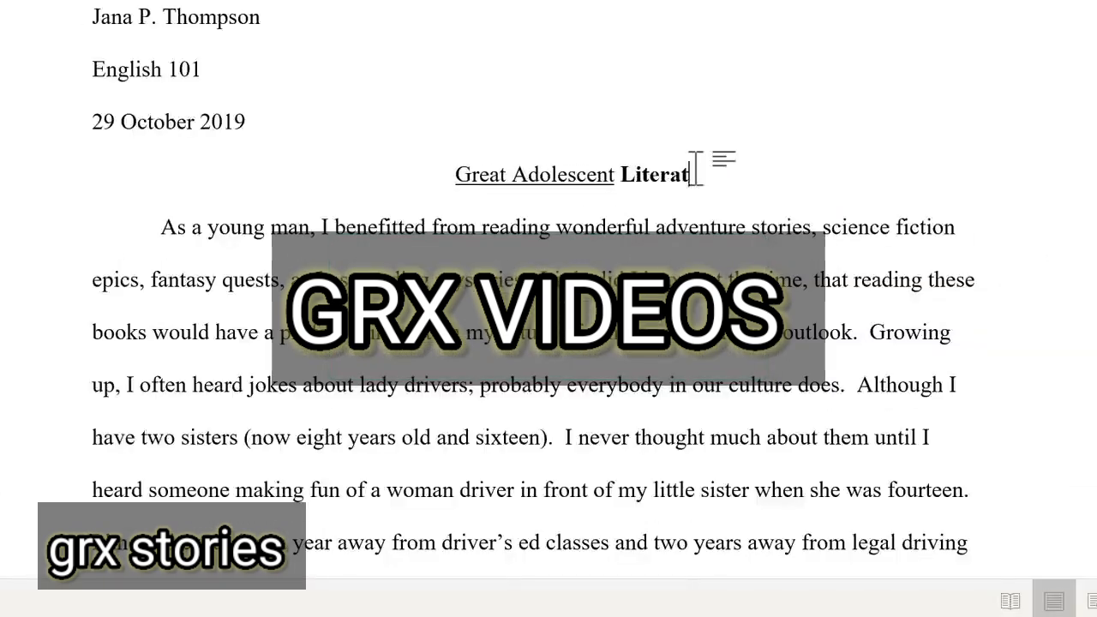
type("ure")
Format the whole essay title uniformly as bold and underlined, with no italics
triple_click(695, 171)
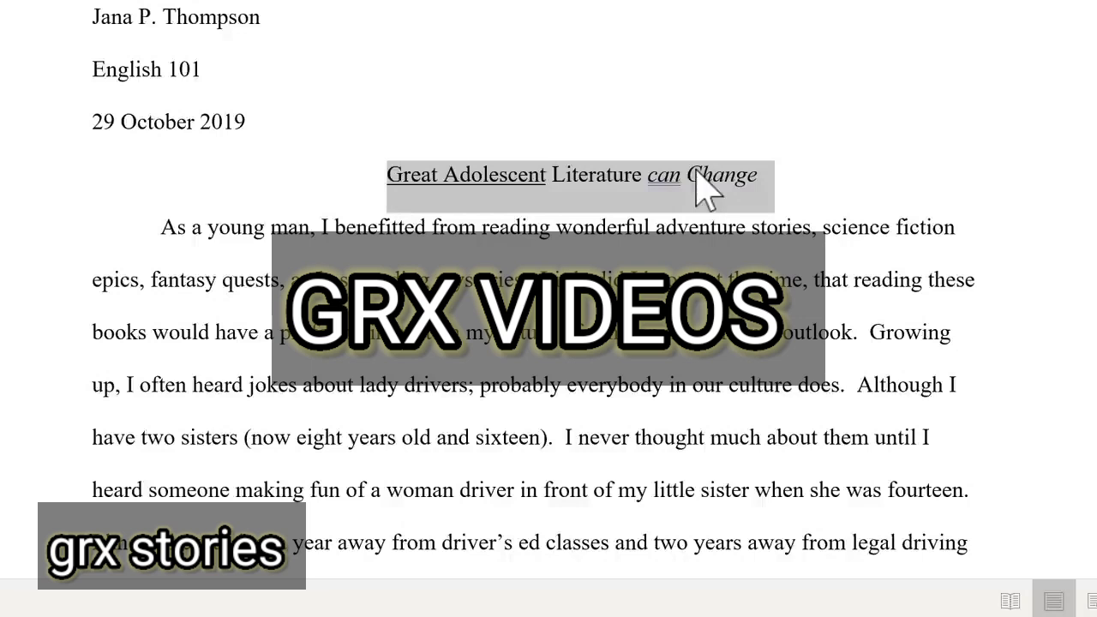
key("ctrl+i")
key("ctrl+u")
key("ctrl+b")
left_click(1007, 243)
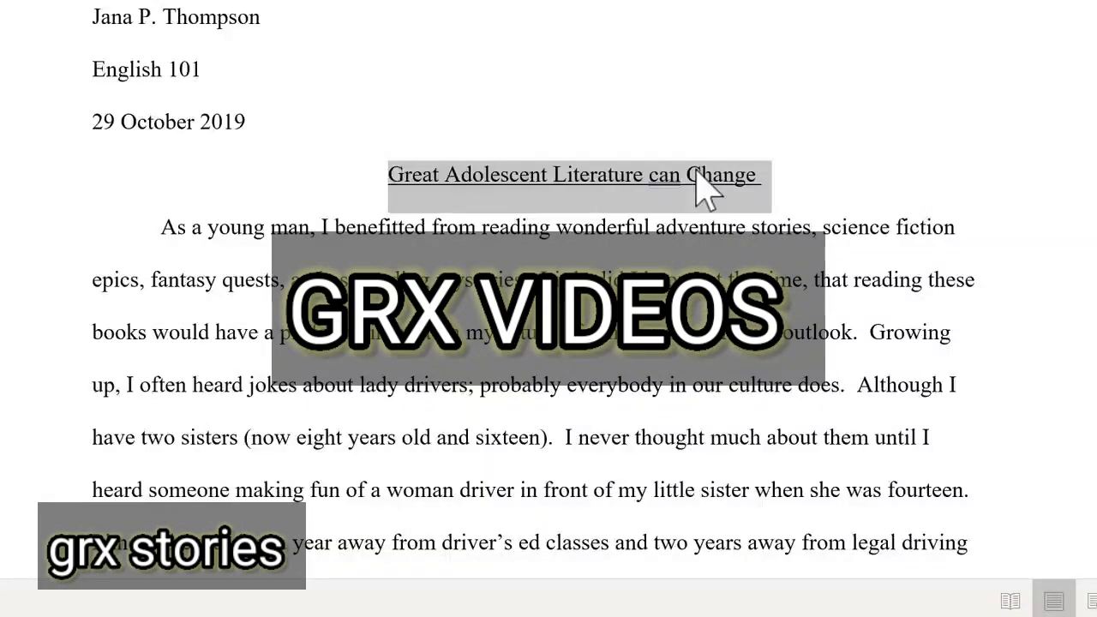
key("ctrl+b")
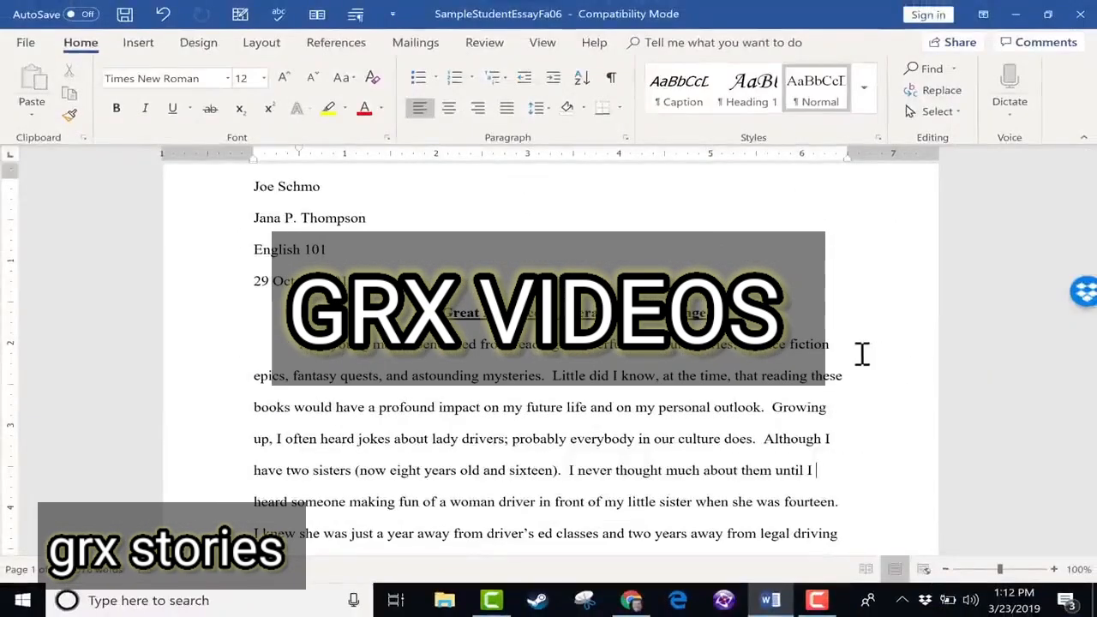
Insert blank lines before the paragraph starting "Could these kinds of jokes" until it moves to the second page
scroll(861, 354, "down", 3)
left_click(417, 325)
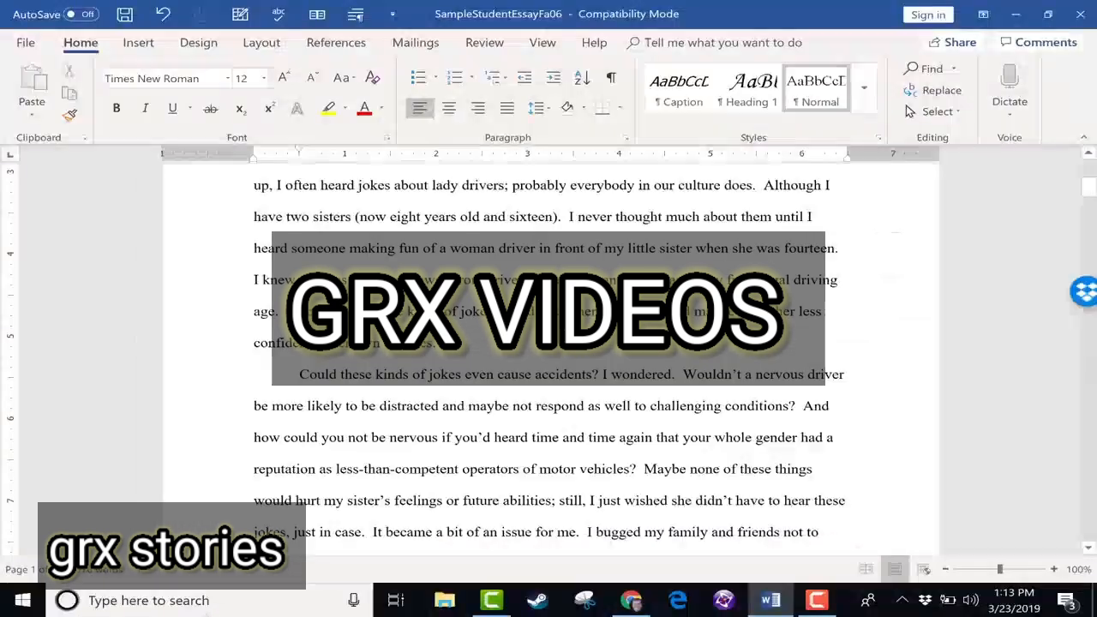
key("Return")
key("Return")
key("Return")
key("Return")
key("Return")
key("Return")
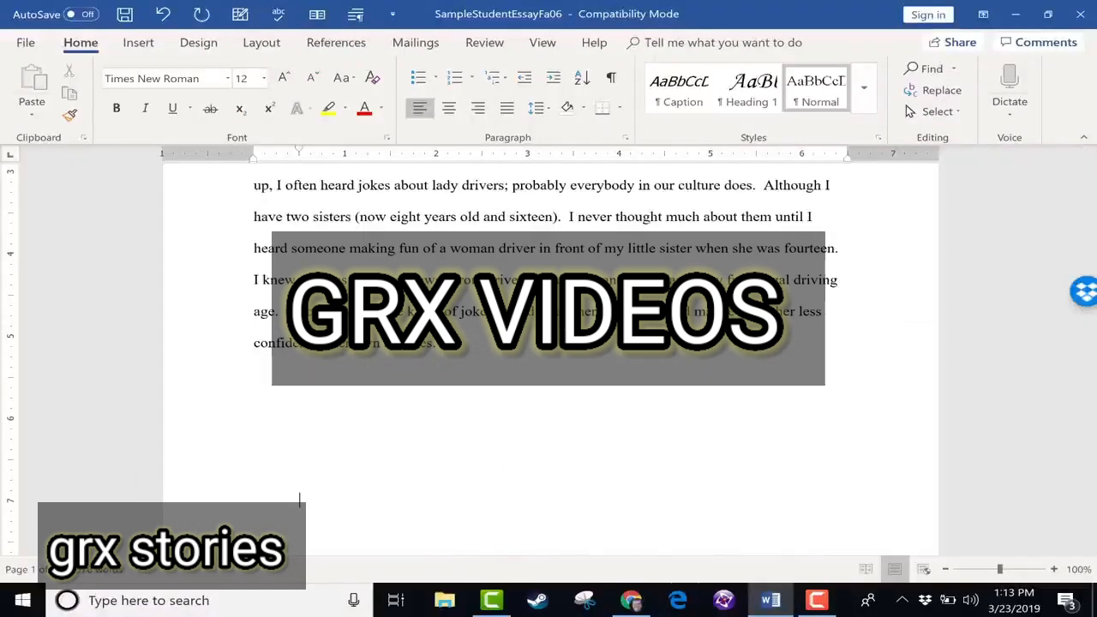
key("Return")
key("Return")
key("Return")
key("Return")
key("Return")
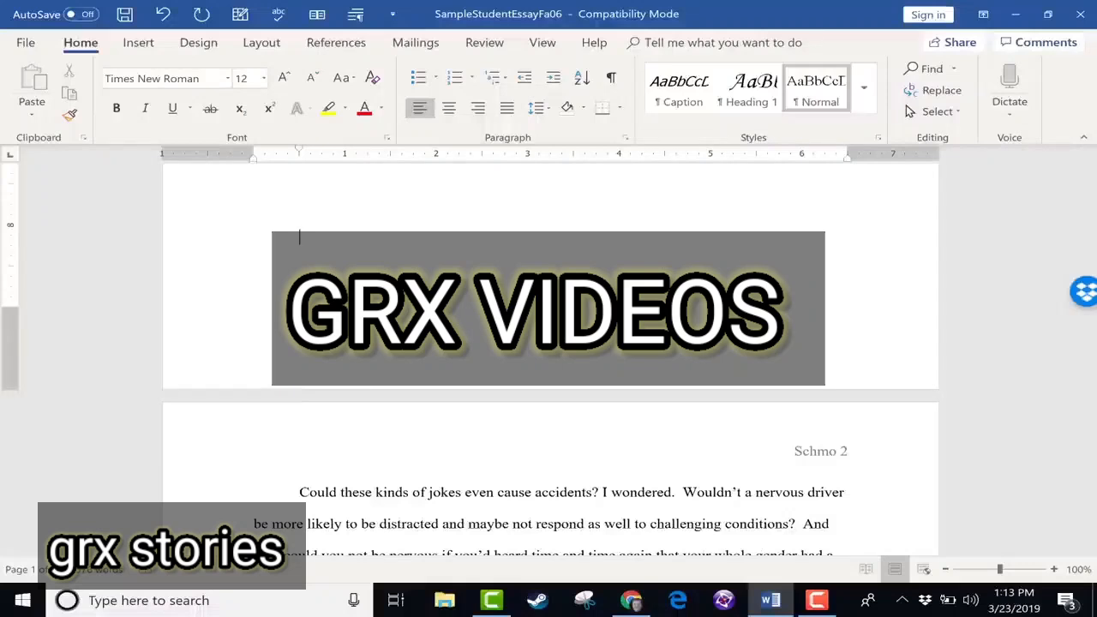
Remove the blank lines between "confident in her own abilities." and the paragraph starting "Could these kinds of jokes"
key("Delete")
key("Delete")
key("Delete")
key("Delete")
key("Delete")
key("Delete")
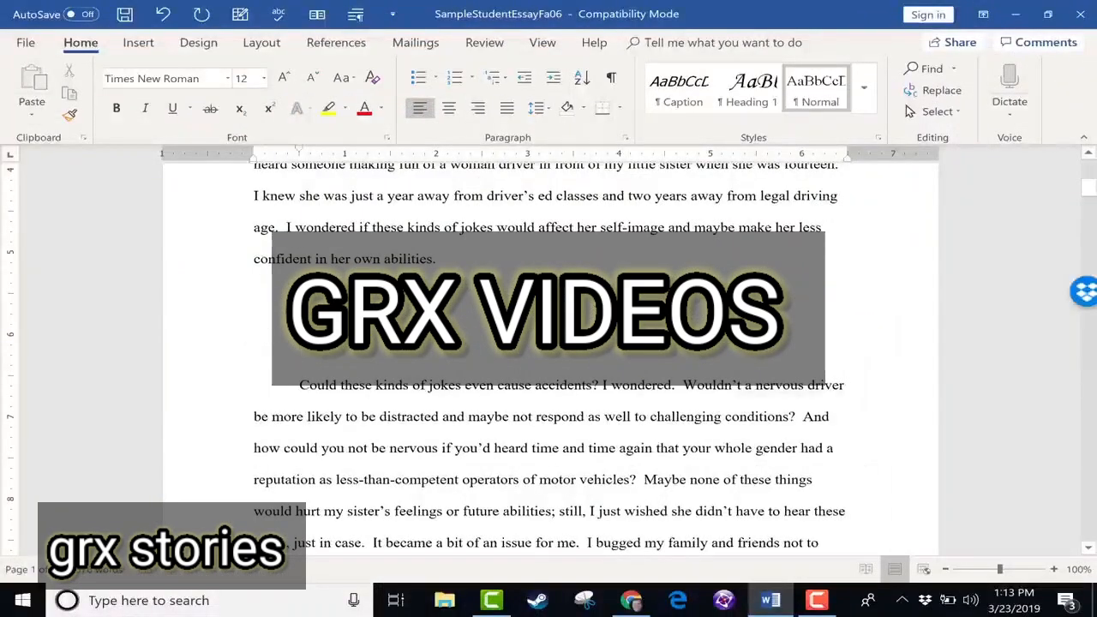
key("Delete")
key("Delete")
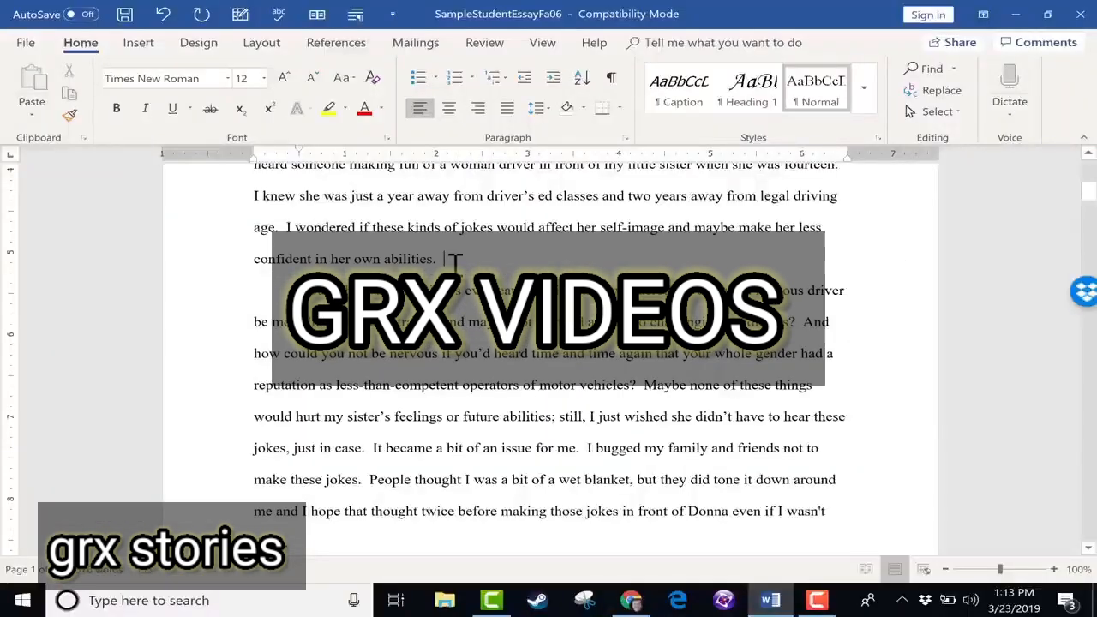
Insert a page break after the sentence ending "confident in her own abilities."
key("ctrl+Return")
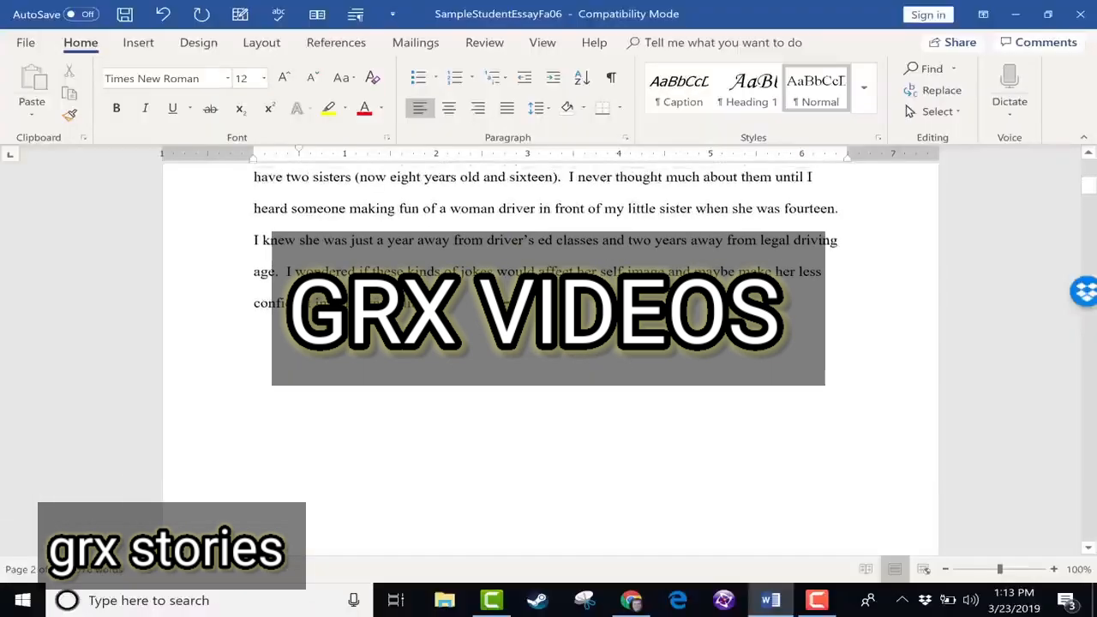
scroll(486, 310, "up", 1)
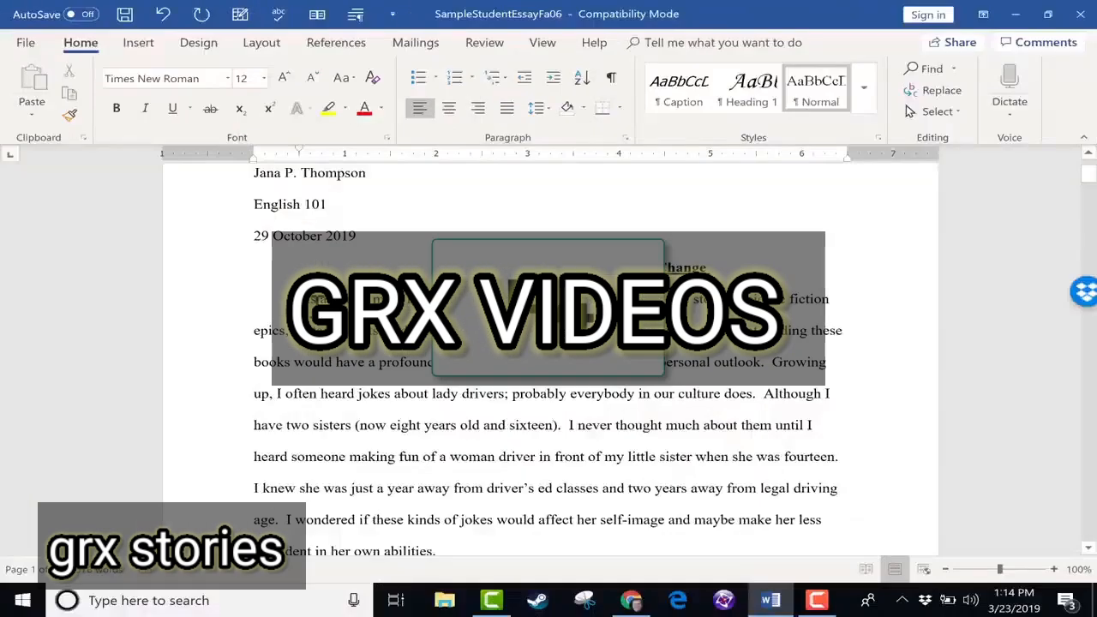
Delete "until" and part of the preceding word "them" in the sentence beginning "I never thought much"
left_click(804, 426)
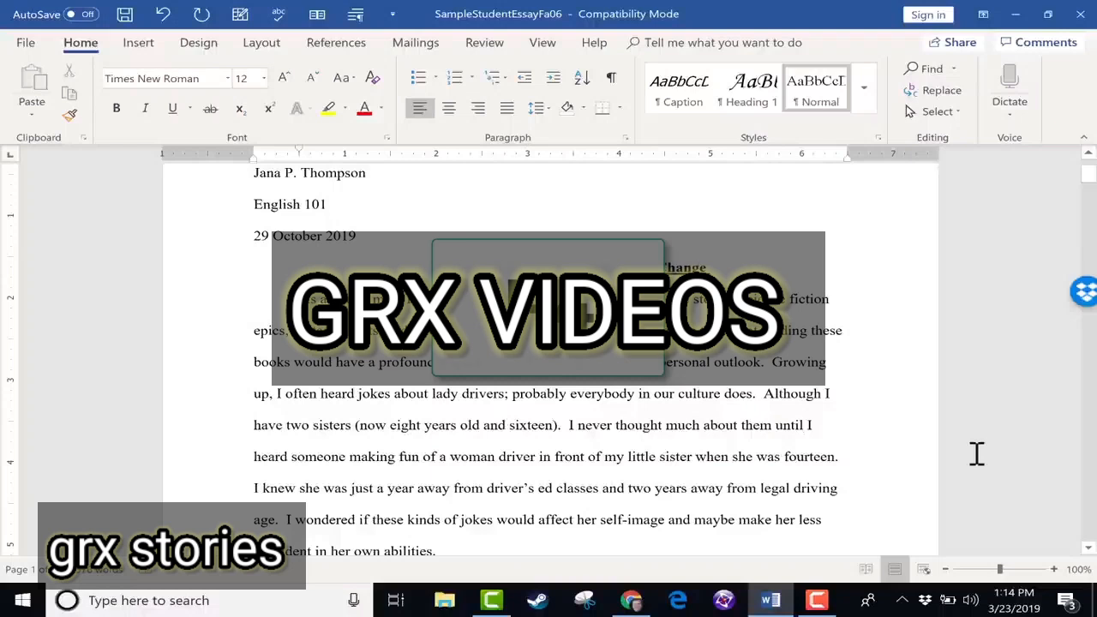
key("BackSpace")
key("BackSpace")
key("BackSpace")
key("BackSpace")
key("BackSpace")
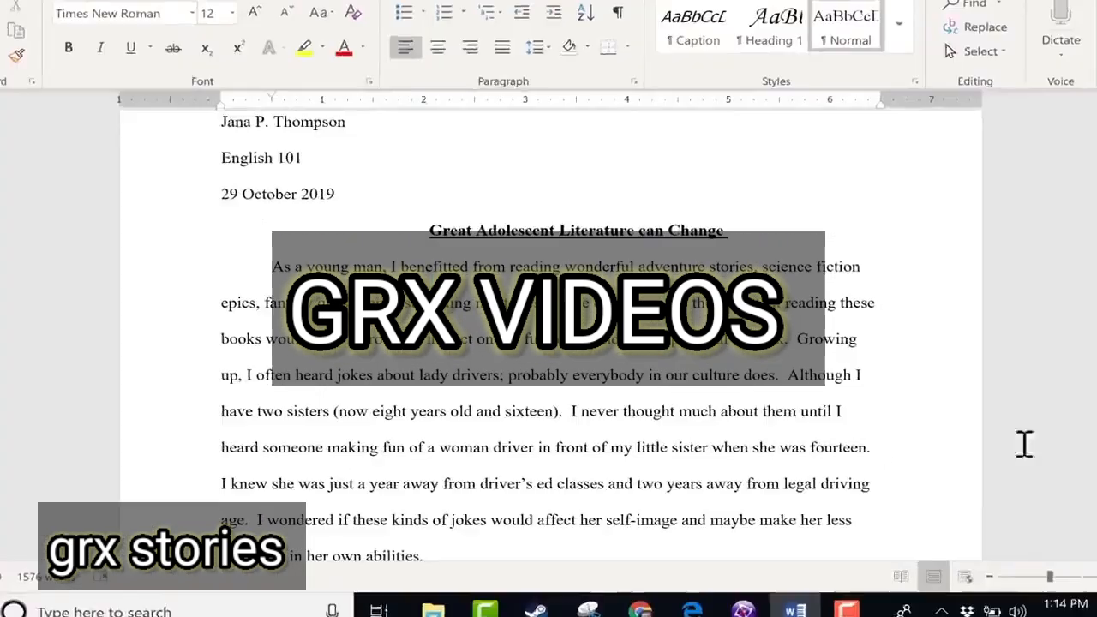
key("BackSpace")
key("BackSpace")
key("BackSpace")
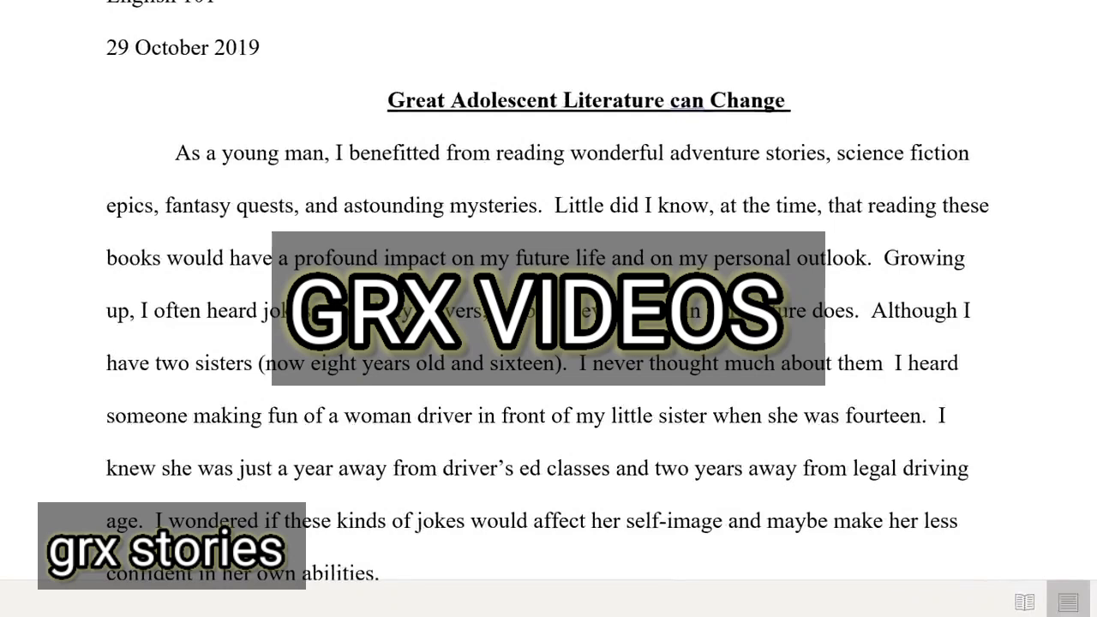
key("BackSpace")
key("BackSpace")
key("BackSpace")
key("BackSpace")
key("BackSpace")
key("BackSpace")
key("BackSpace")
key("BackSpace")
key("BackSpace")
key("BackSpace")
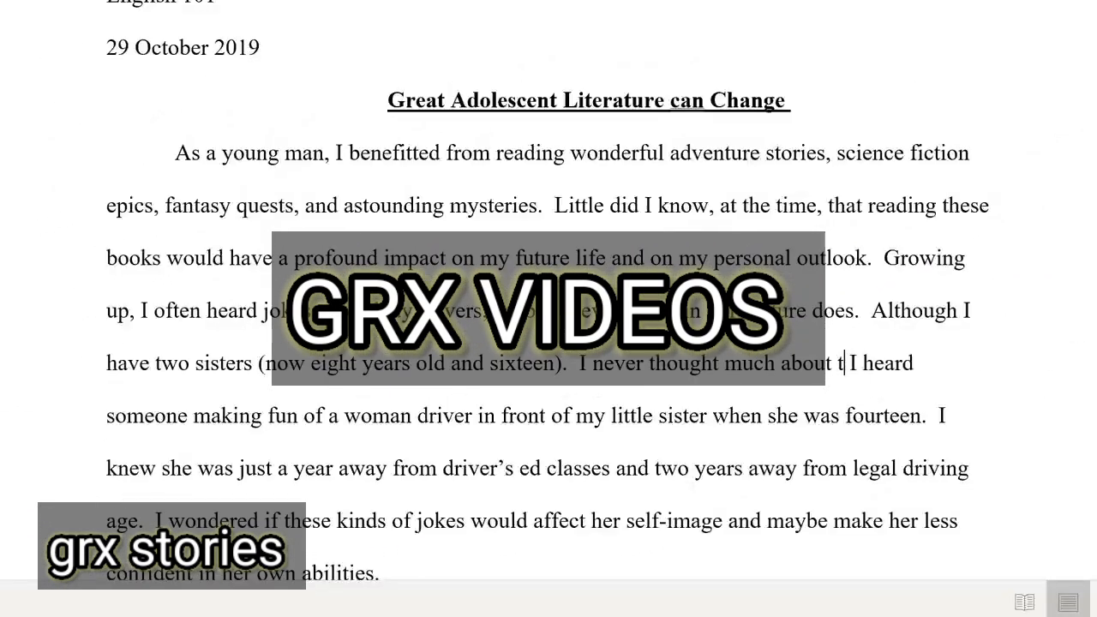
key("BackSpace")
key("BackSpace")
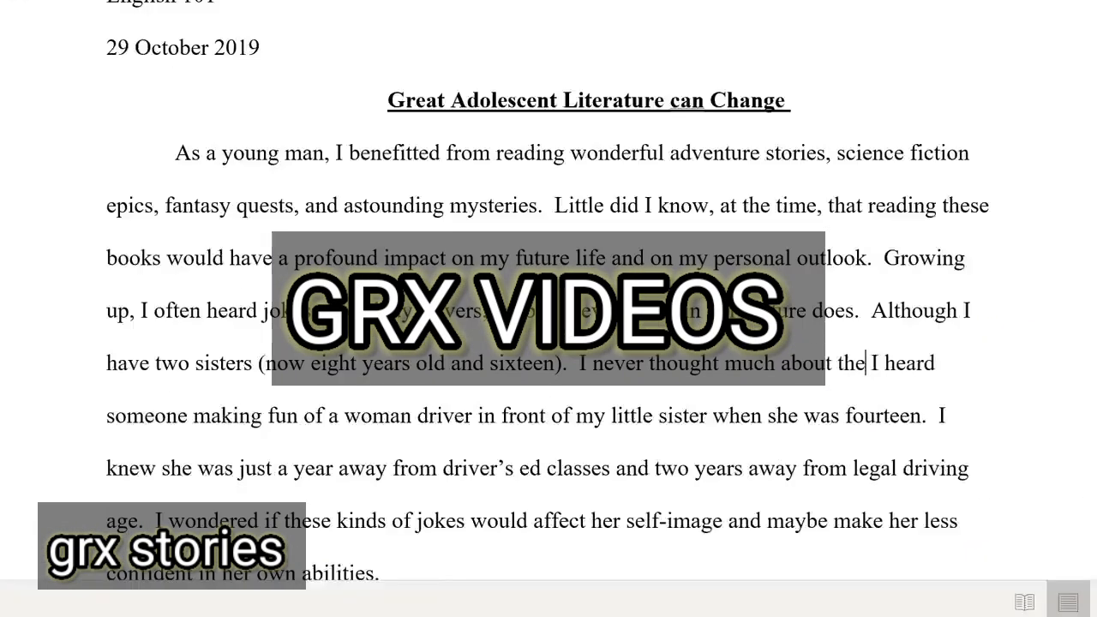
Add the word "Hello" twelve times after "confident in her own abilities." and go to the last edit position
type("llo")
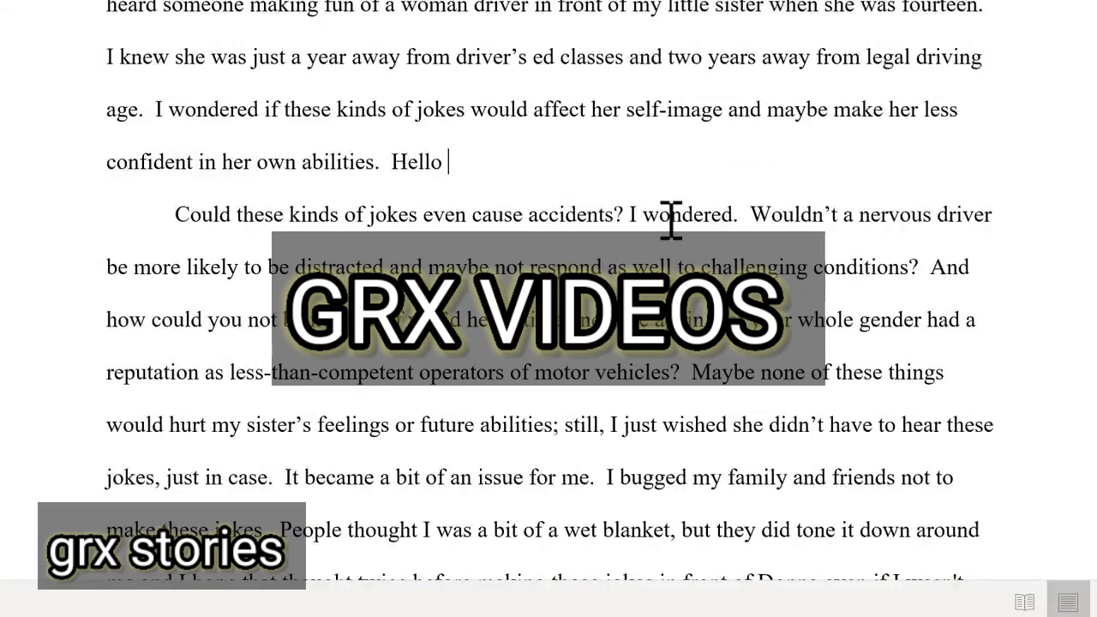
type("Hello Hello Hello Hello Hello Hello Hello")
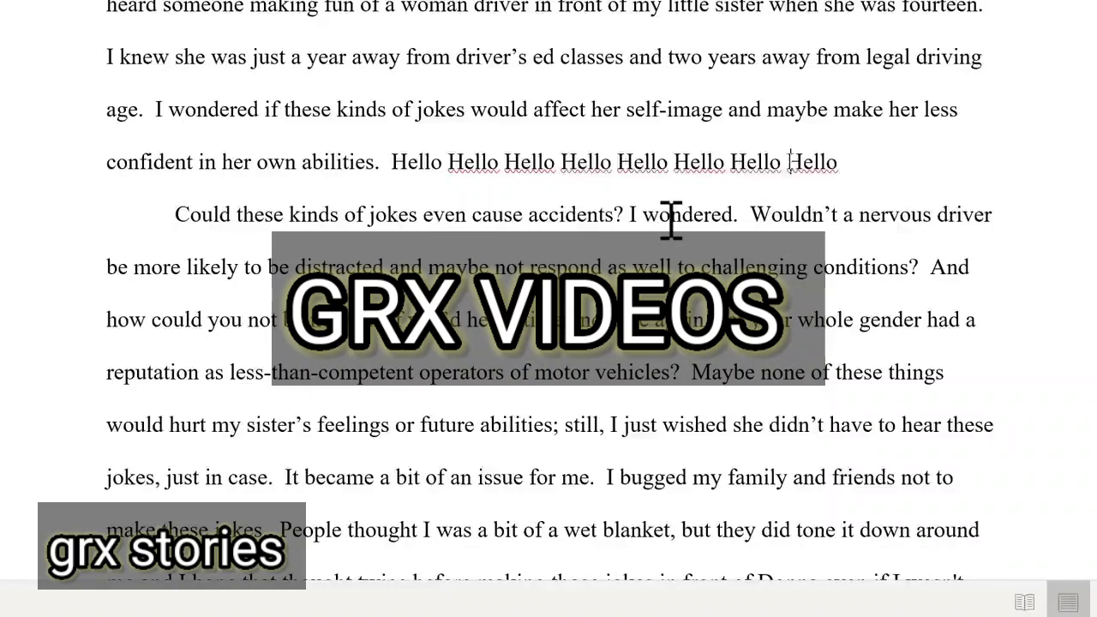
type("Hello Hello")
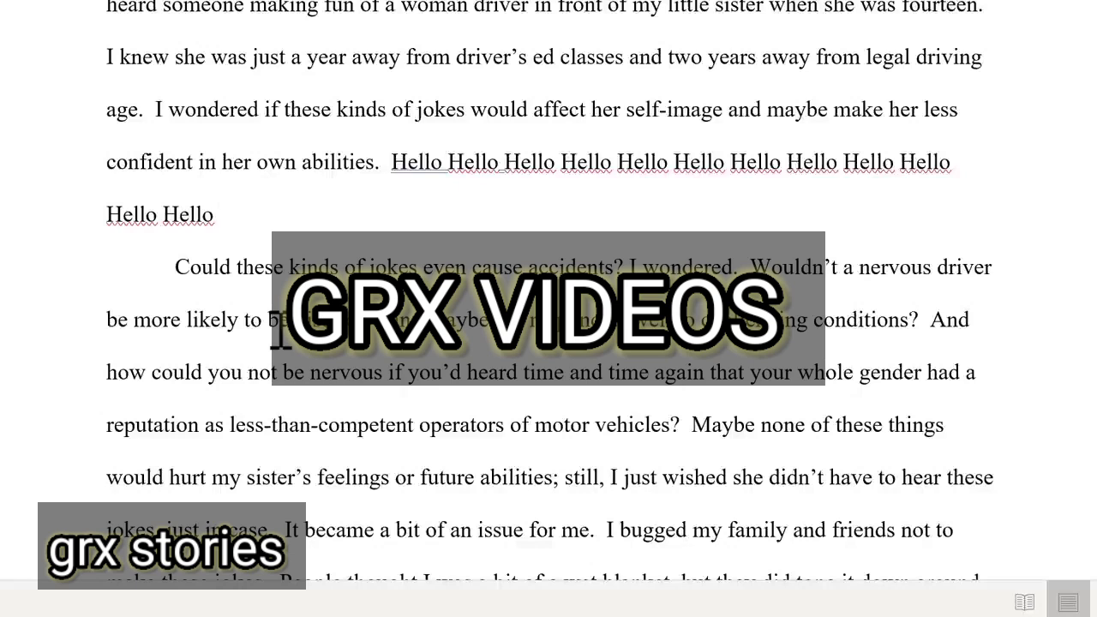
key("shift+F5")
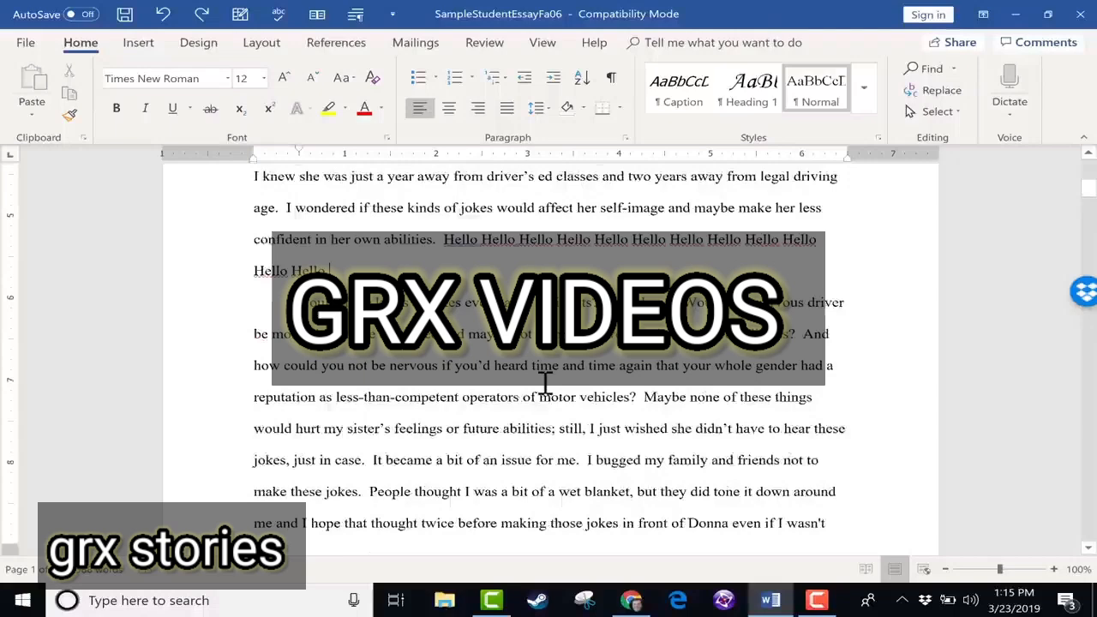
Copy the sentence "We were both just hoping that Kay would escape the Snow Queen’s clutches." to the spot after the last "Hello"
scroll(543, 385, "down", 3)
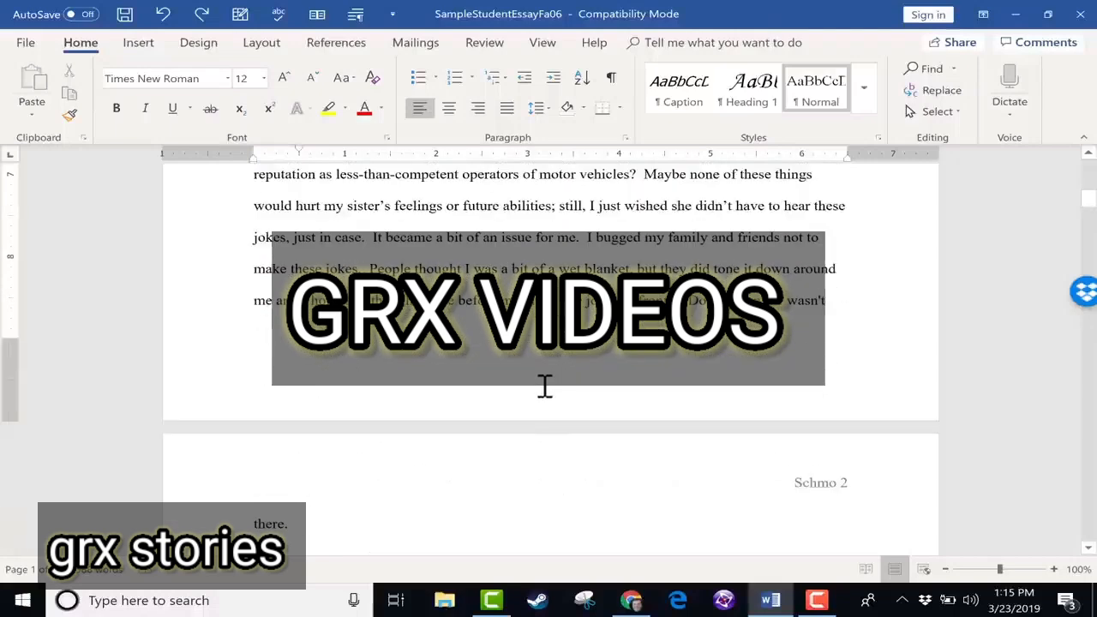
scroll(543, 384, "down", 3)
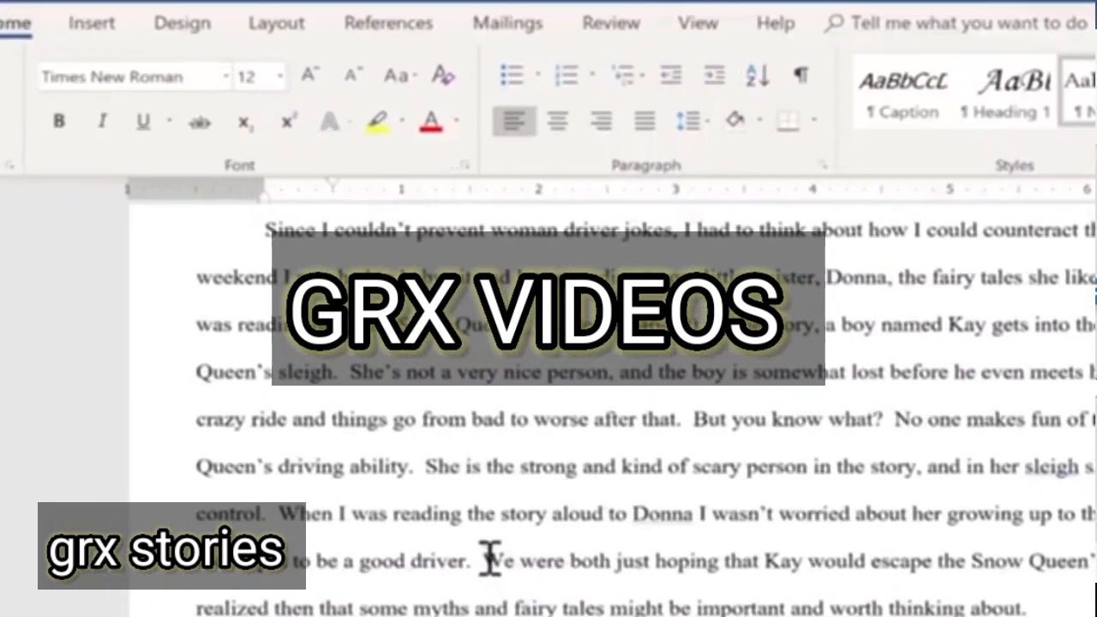
mouse_move(1090, 360)
left_mouse_down()
mouse_move(1090, 372)
mouse_move(1093, 360)
left_mouse_up()
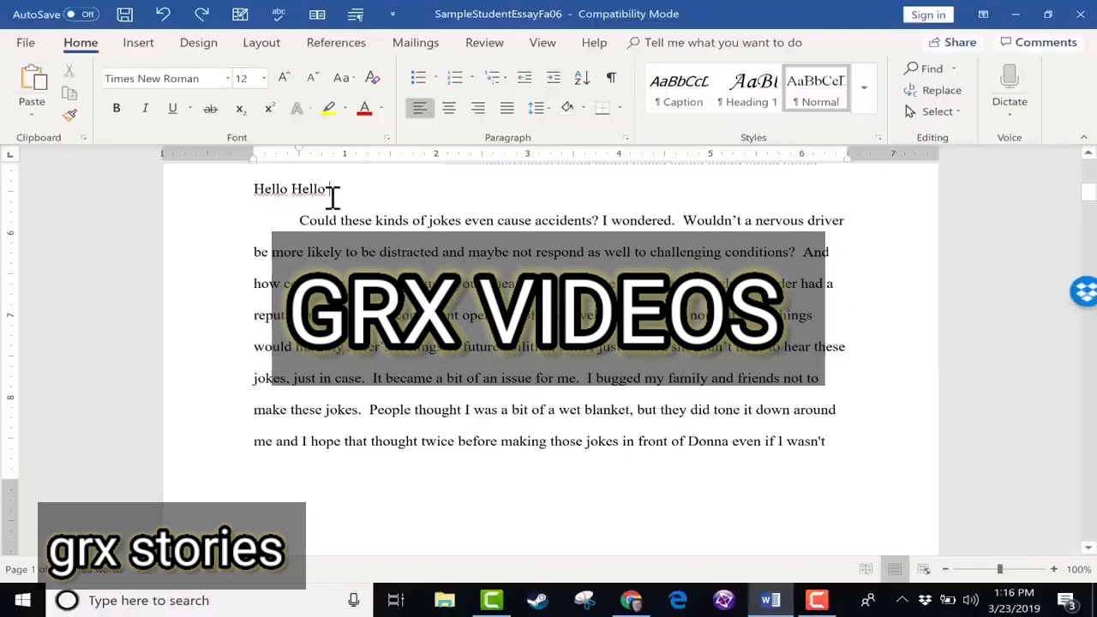
type("We were both just hoping that Kay would escape the Snow Queen’s clutches.")
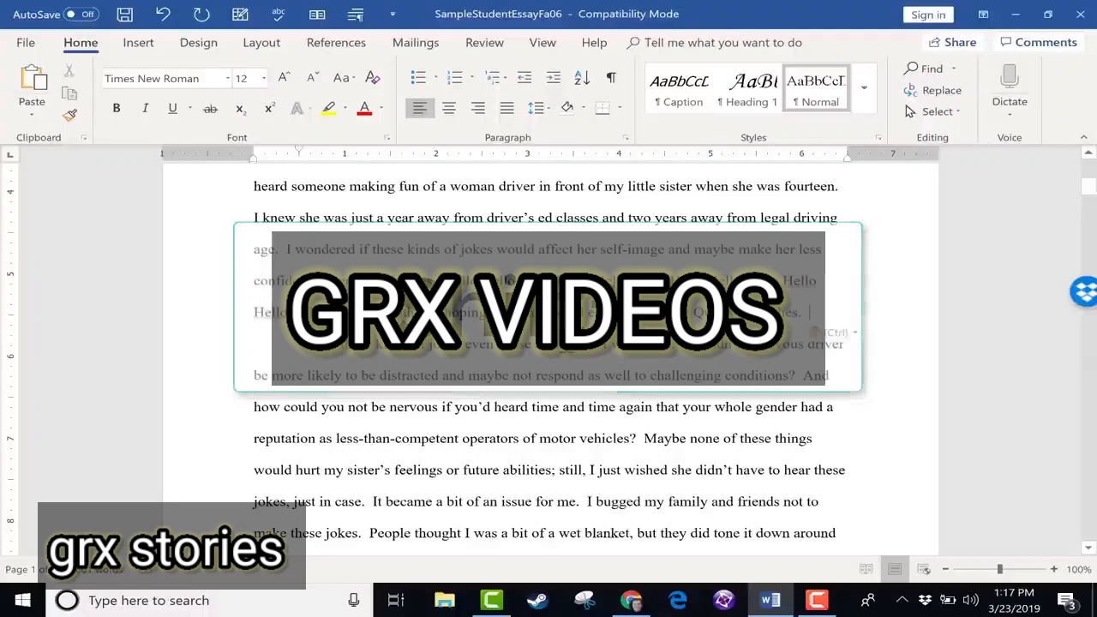
Select the word "even", and select the whole paragraph starting "Could these kinds of jokes"
double_click(484, 346)
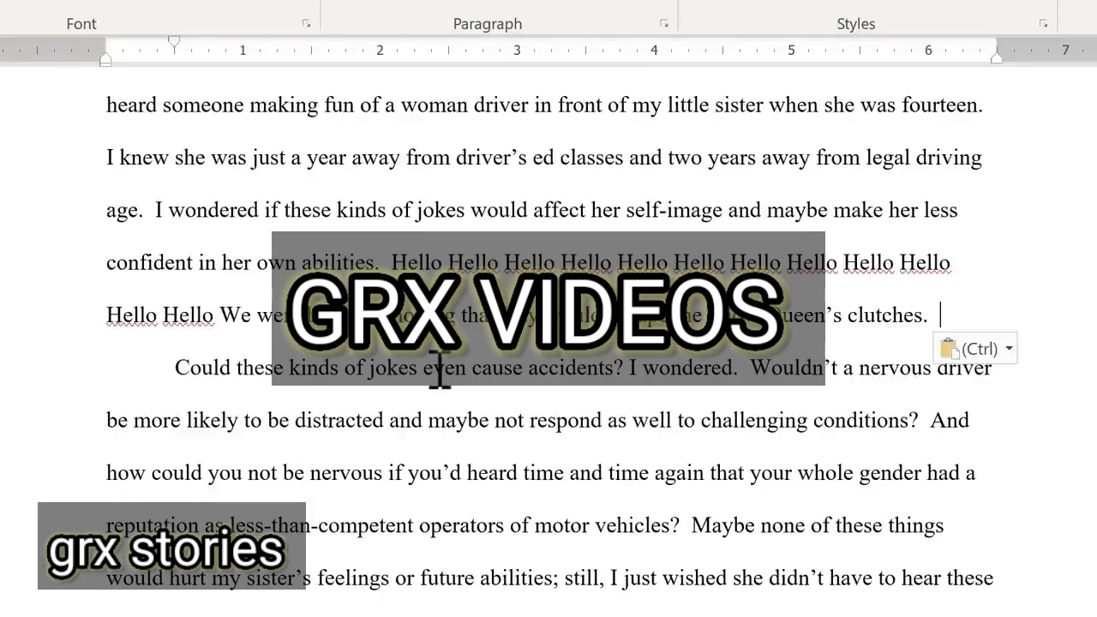
double_click(439, 375)
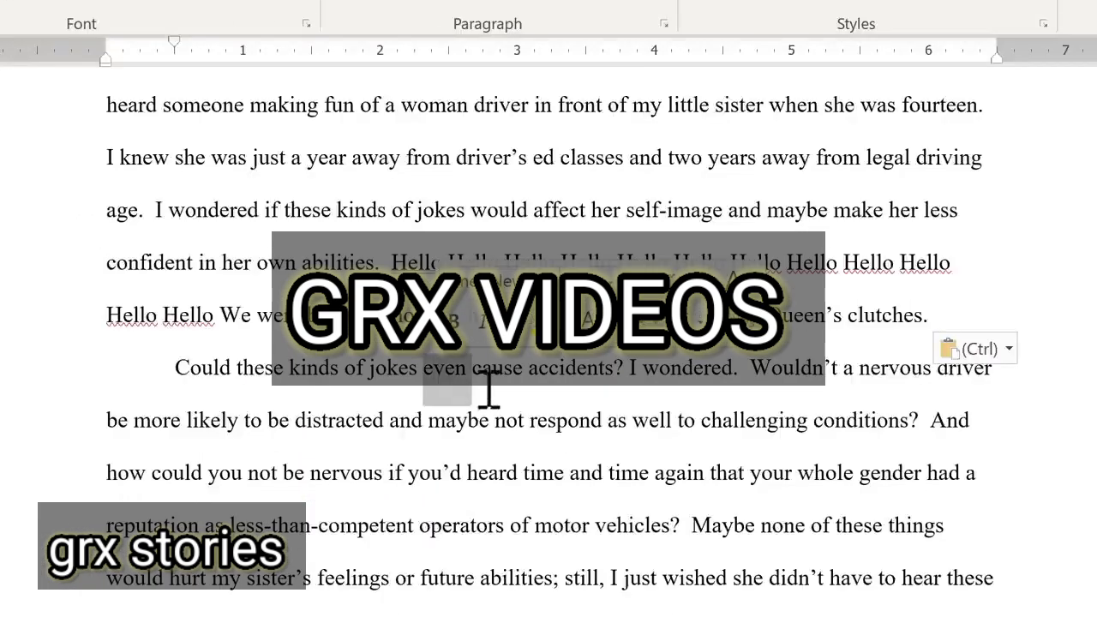
triple_click(545, 377)
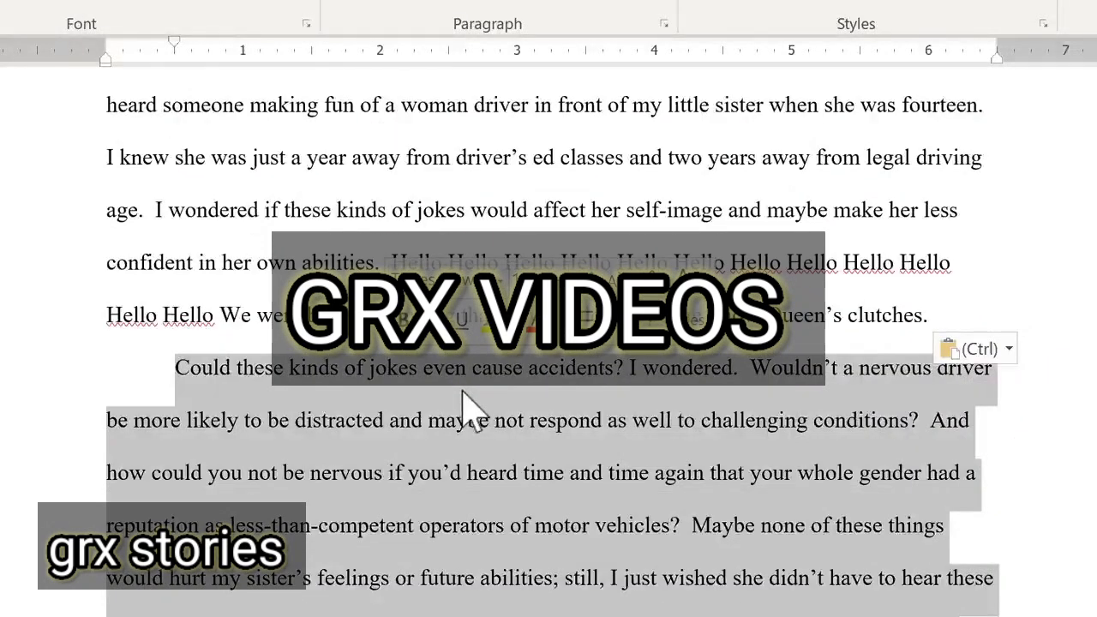
scroll(477, 379, "down", 3)
scroll(477, 379, "up", 3)
Select the word "these" and the whole paragraph starting "As a young man", and clear the selection
double_click(232, 213)
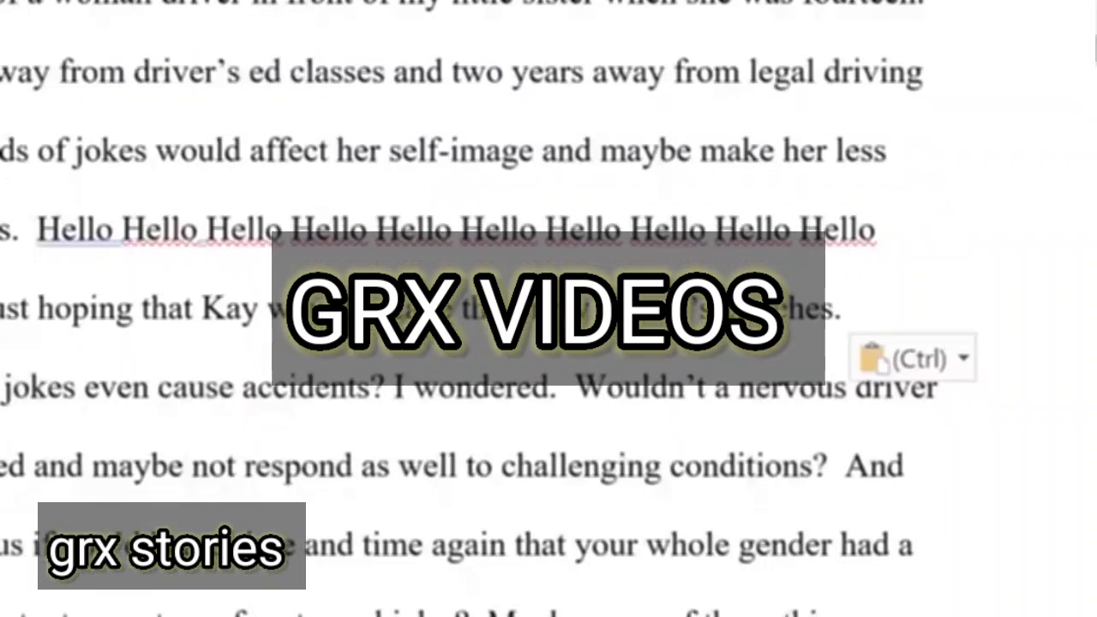
triple_click(276, 213)
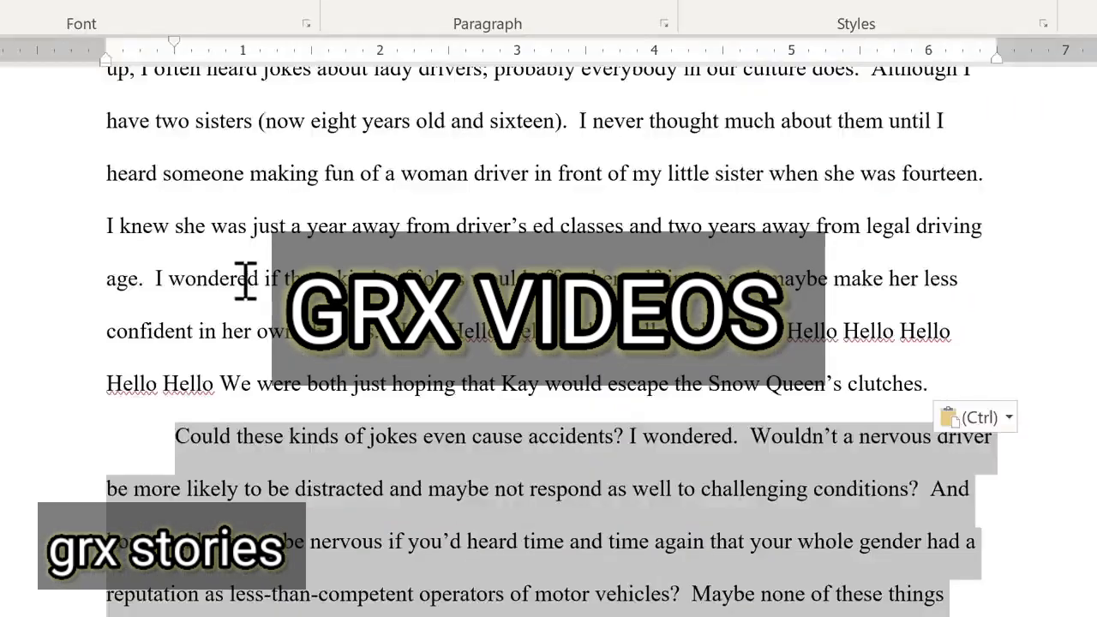
double_click(246, 280)
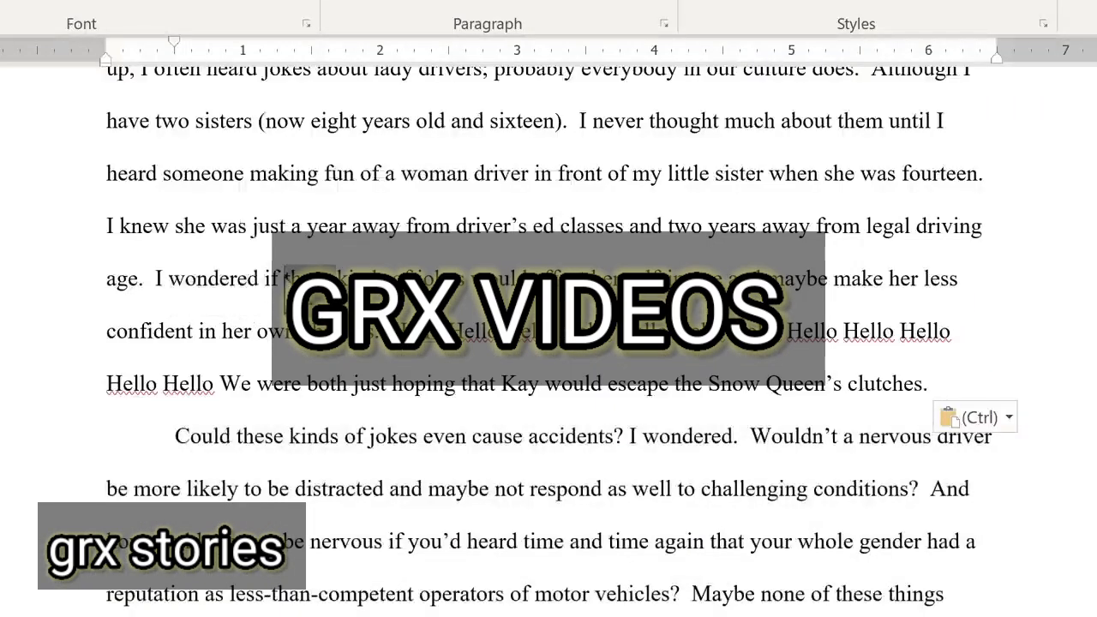
triple_click(672, 257)
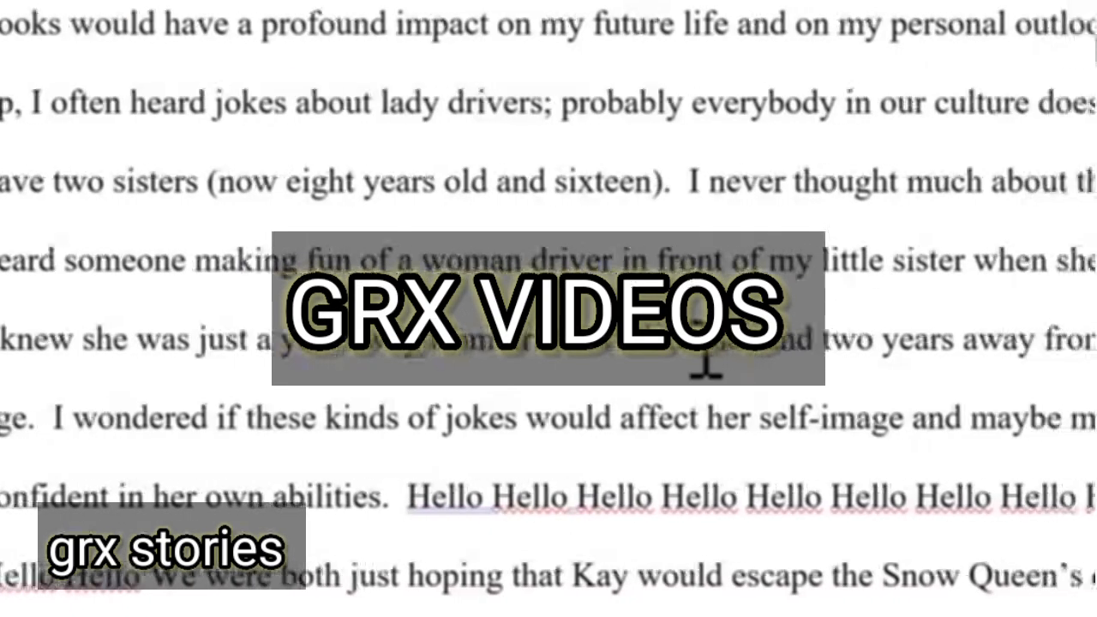
double_click(591, 440)
left_click(532, 368)
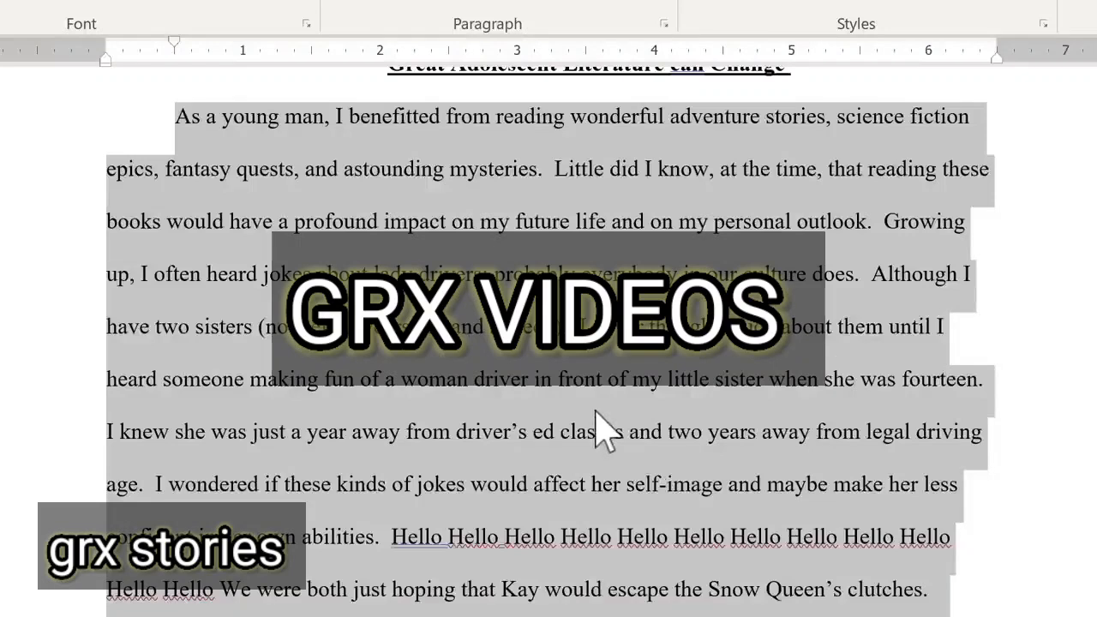
left_click(596, 409)
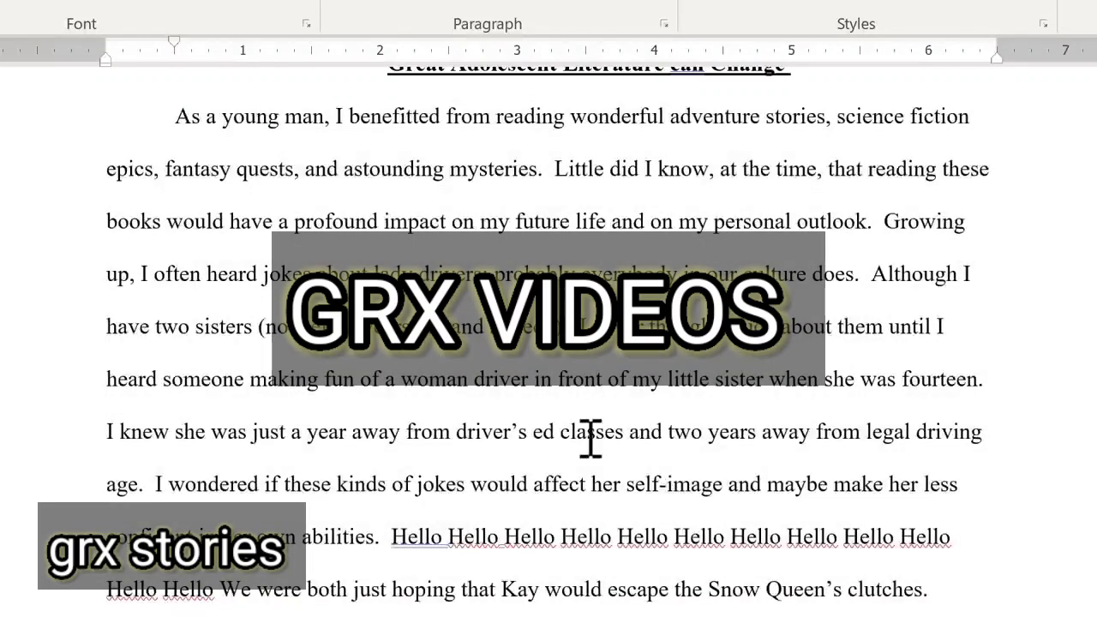
Select part of the word "front", and select "classes" and extend that selection forward past "and"
double_click(590, 440)
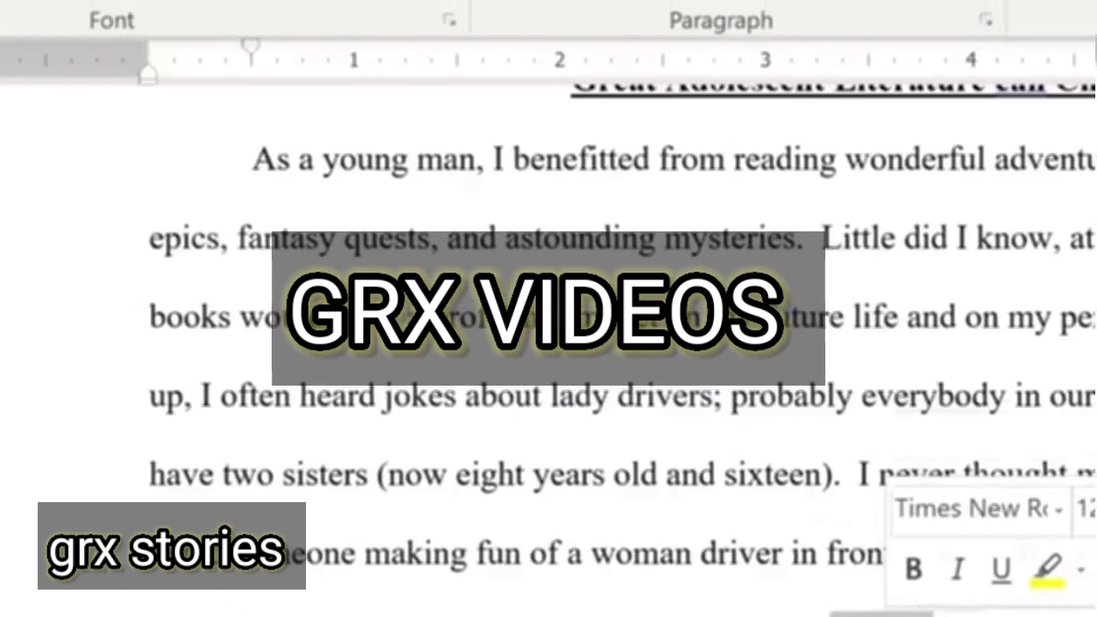
left_click_drag(573, 386, 603, 390)
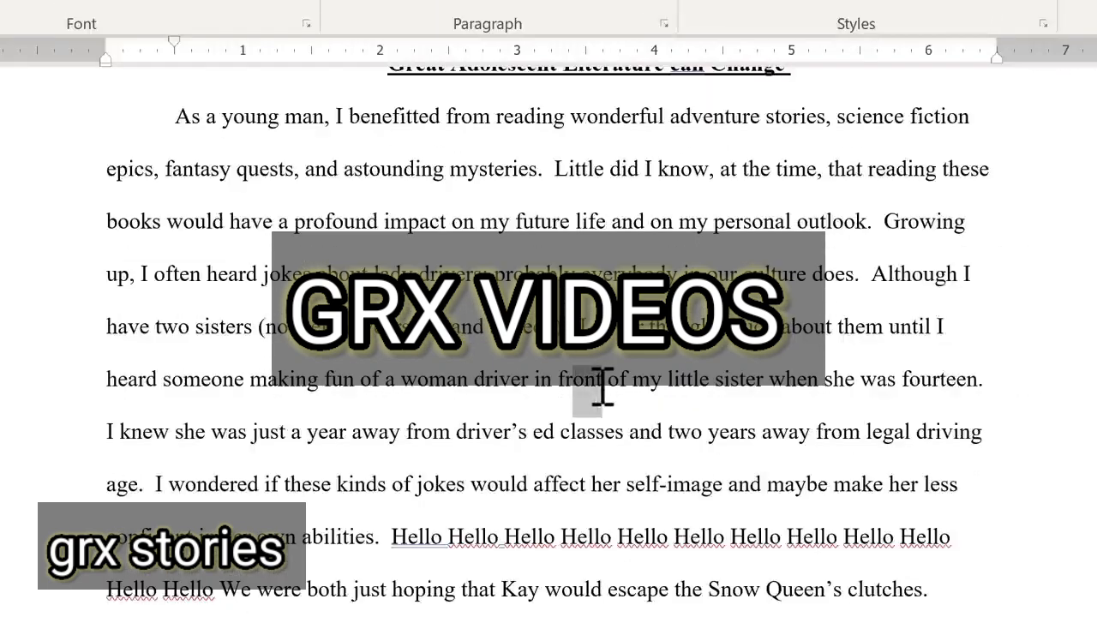
double_click(603, 433)
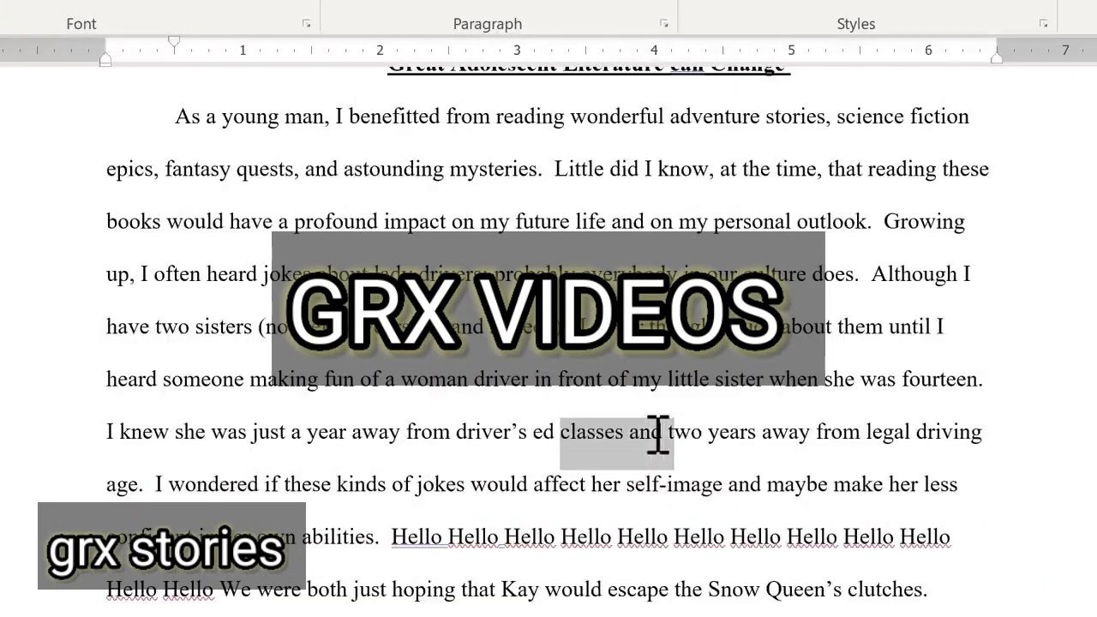
key("shift+Right")
key("shift+Right")
key("shift+Right")
key("shift+Right")
key("shift+Right")
key("shift+Right")
key("shift+Right")
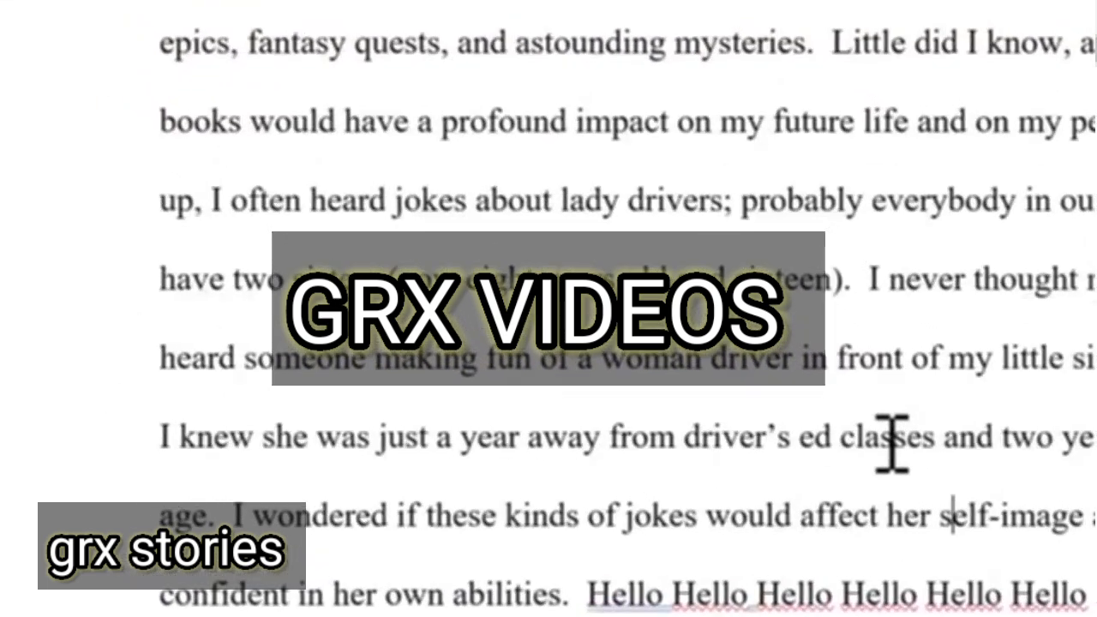
Select the phrase "ed classes and two" in the first paragraph and clear the selection
left_click(593, 436)
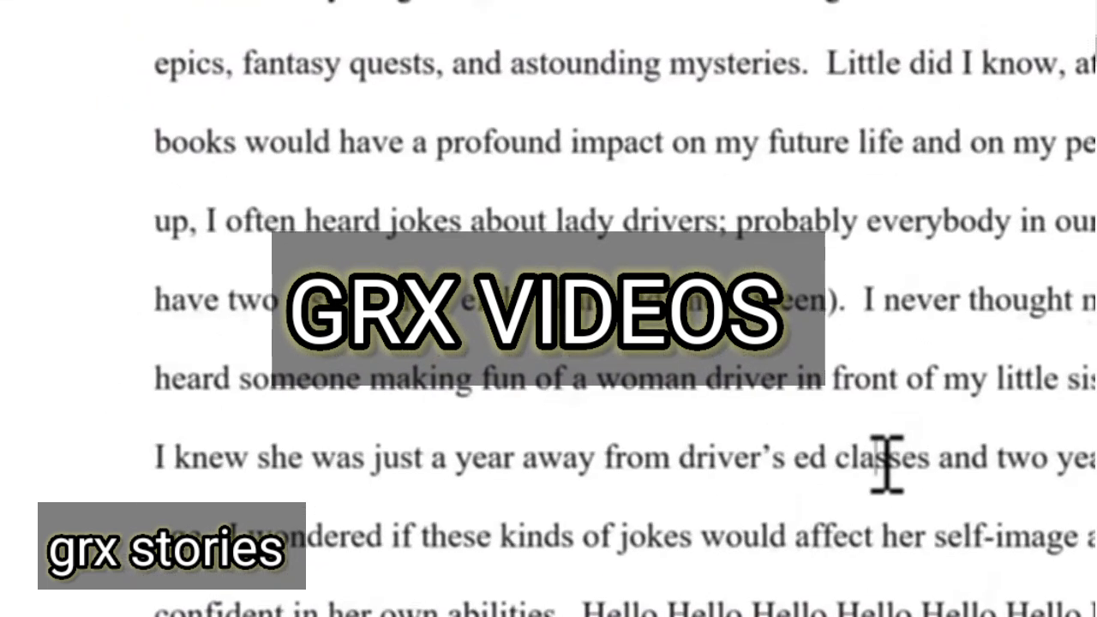
left_click_drag(795, 458, 1052, 456)
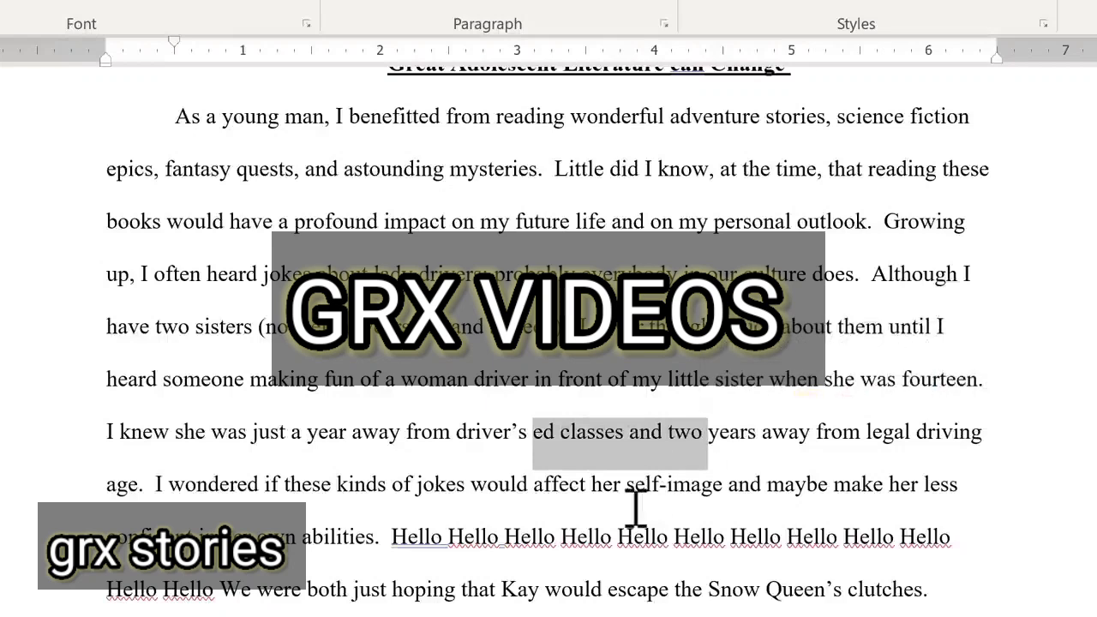
left_click(631, 484)
Select the word "classes" and extend the selection forward to include "and two"
double_click(594, 437)
key("ctrl+shift+Right")
key("ctrl+shift+Right")
key("ctrl+shift+Right")
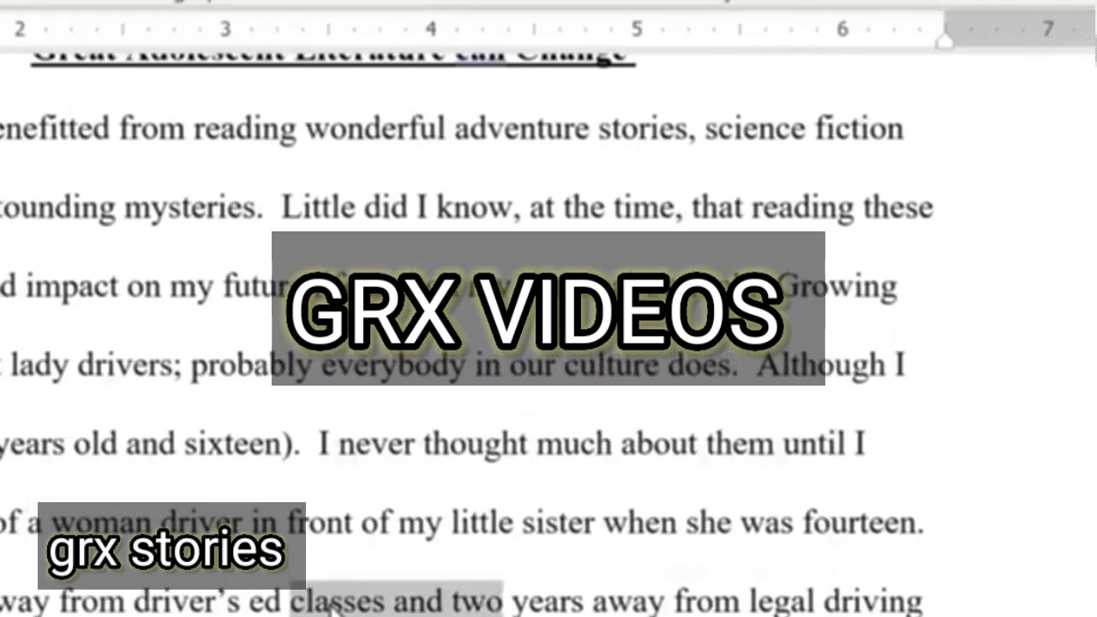
double_click(595, 446)
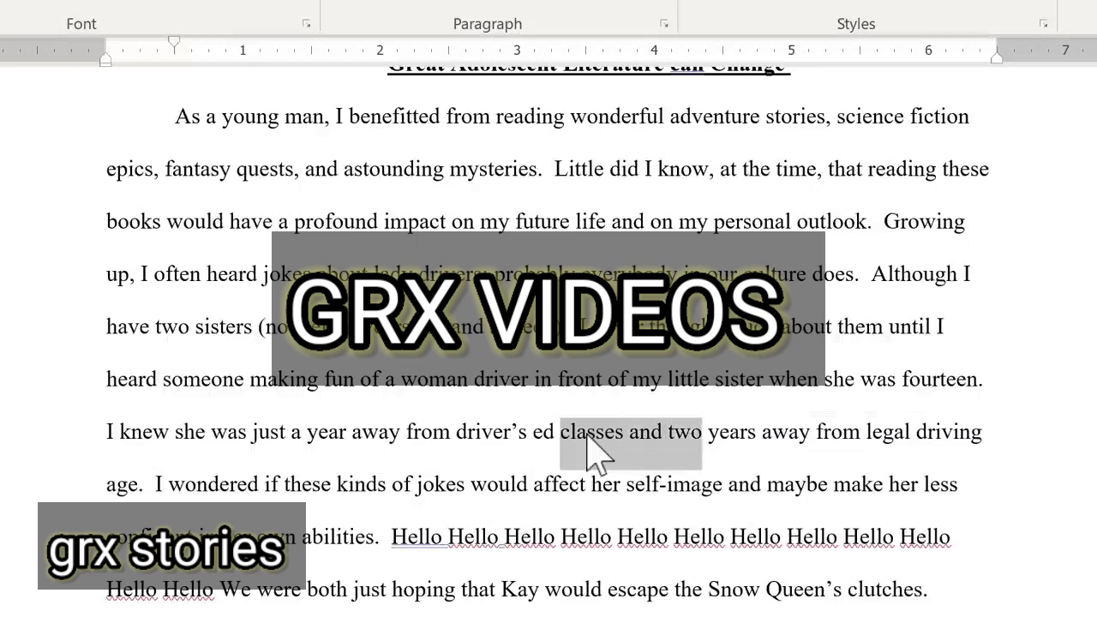
key("shift+Right")
key("shift+Right")
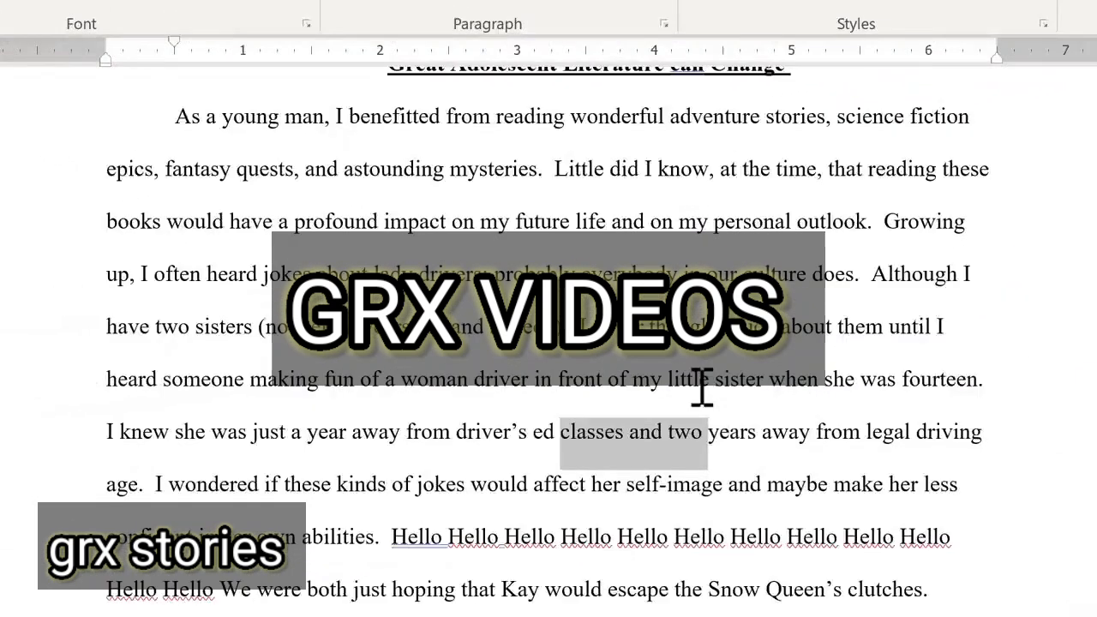
Shrink the selection back past "classes" and extend it backward over "driver’s ed"
key("shift+Left")
key("shift+Left")
key("shift+Left")
key("shift+Left")
key("shift+Left")
key("shift+Left")
key("shift+Left")
key("shift+Left")
key("shift+Left")
key("shift+Left")
key("shift+Left")
key("shift+Left")
key("shift+Left")
key("shift+Left")
key("shift+Left")
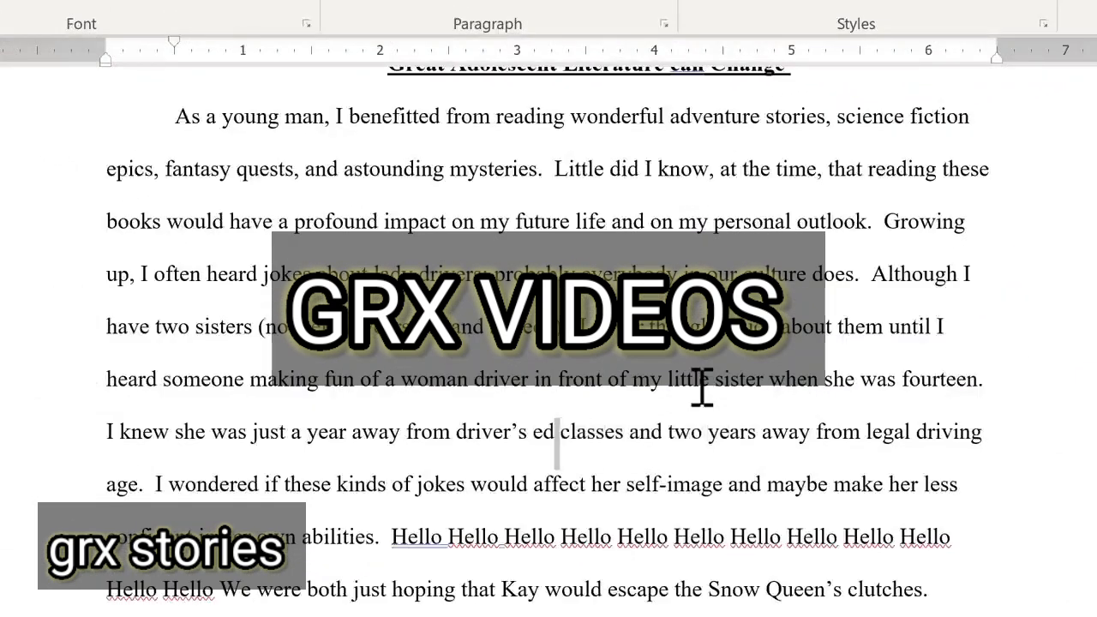
key("shift+Left")
key("shift+Left")
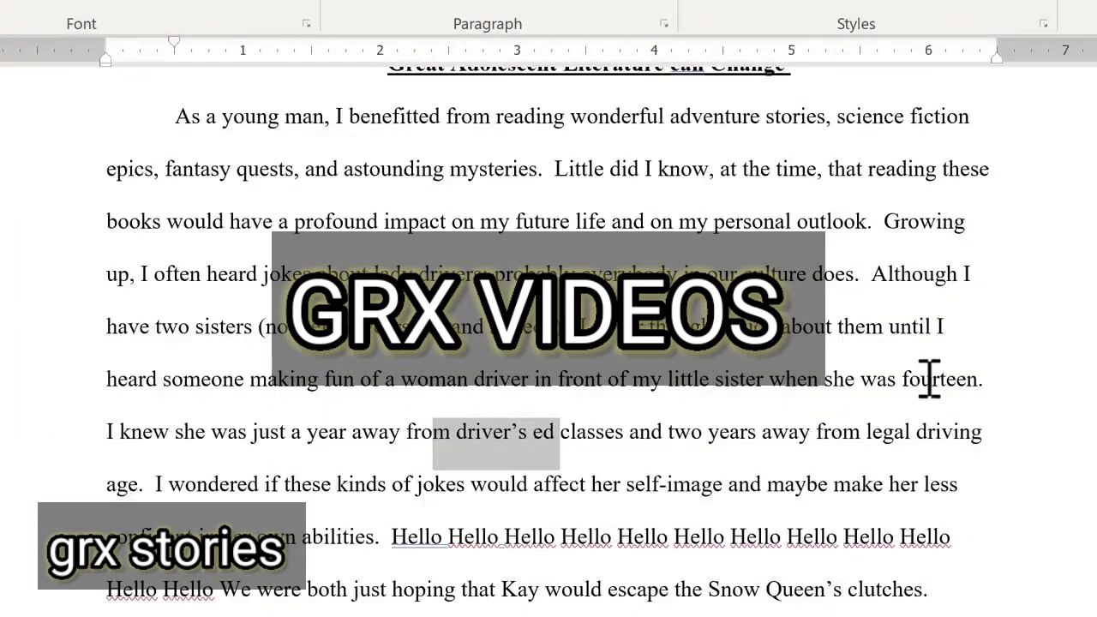
Select the essay's title line, "Great Adolescent Literature can Change", and copy its formatting
key("ctrl+shift+c")
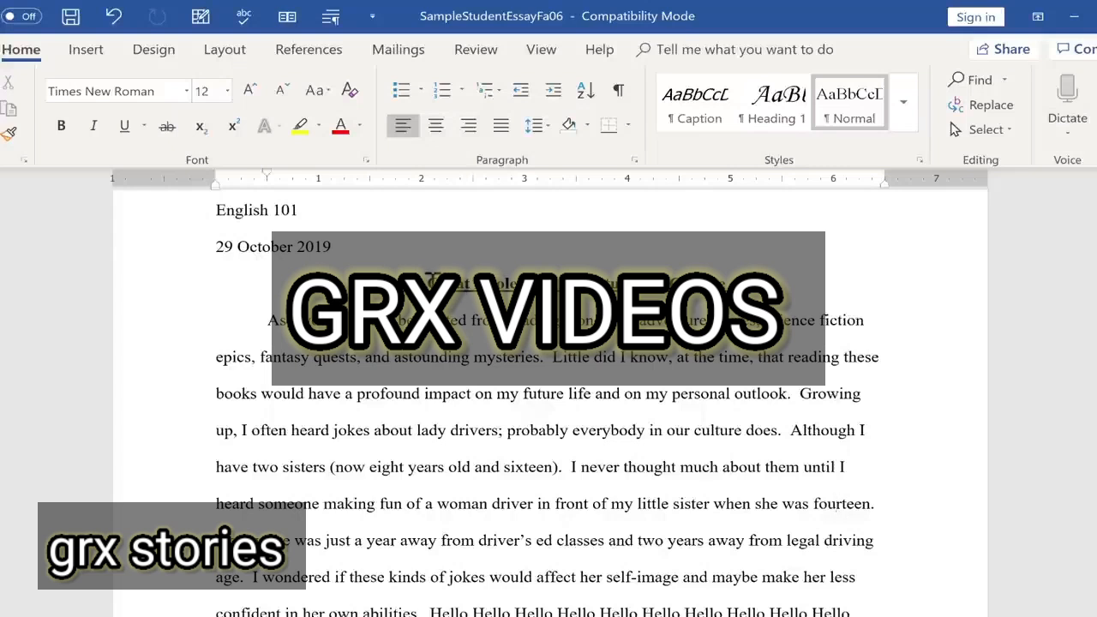
left_click_drag(430, 281, 738, 285)
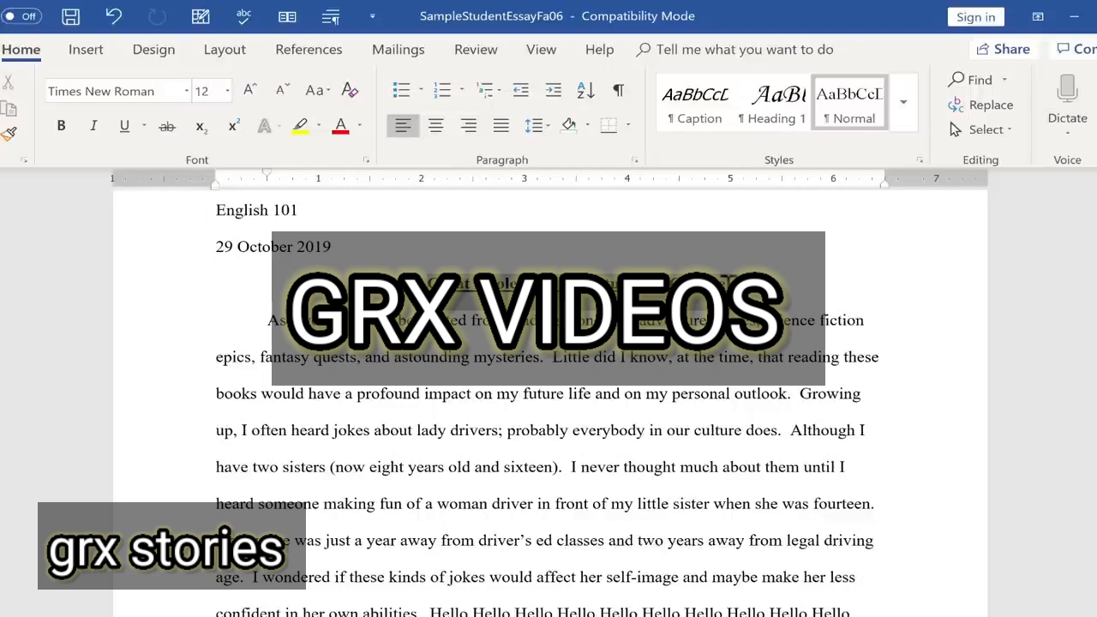
left_click_drag(727, 283, 733, 284)
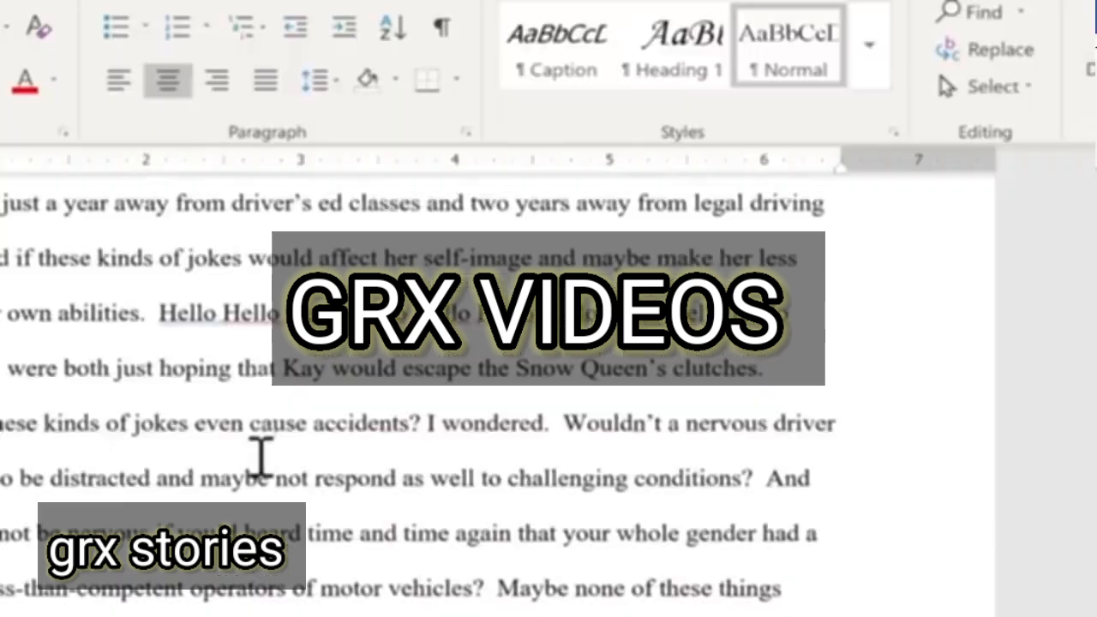
scroll(259, 458, "up", 6)
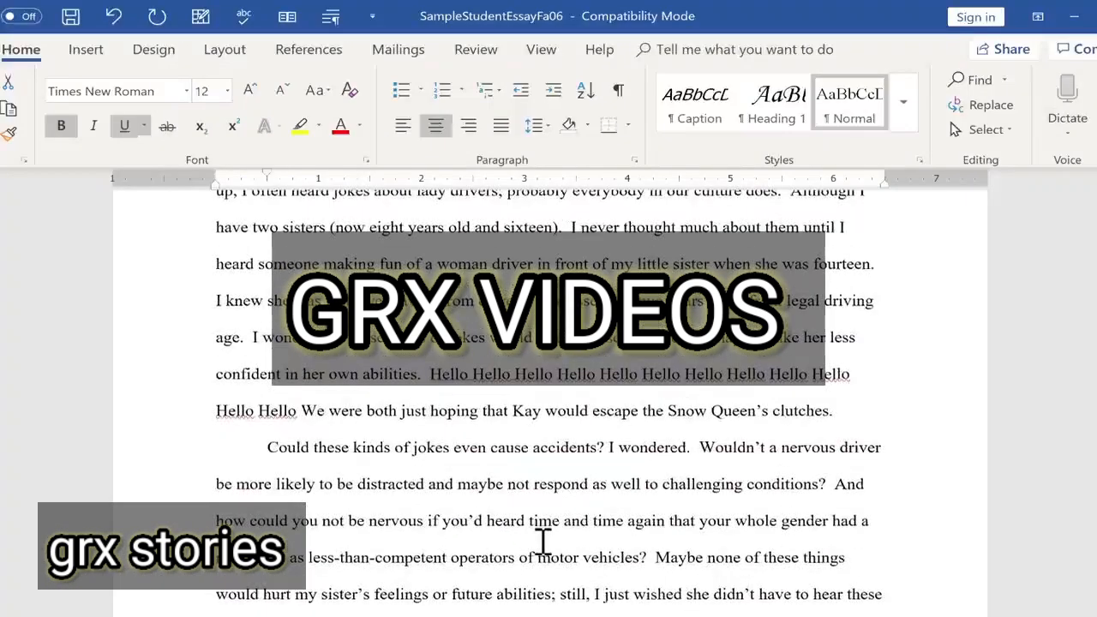
scroll(543, 539, "down", 2)
scroll(497, 377, "up", 8)
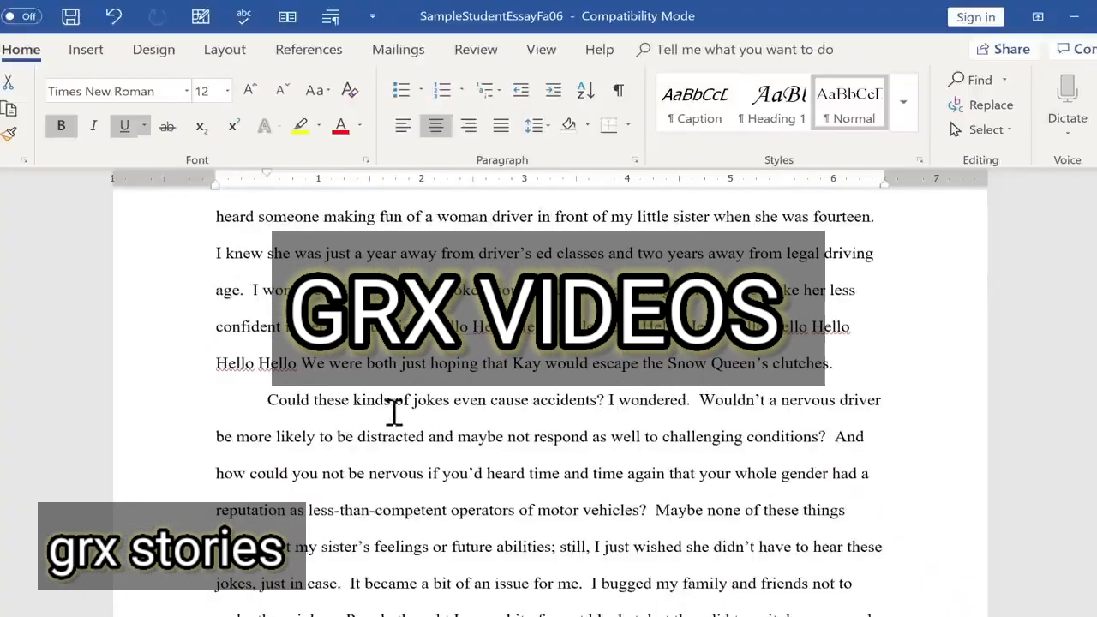
Apply the copied title formatting to the second paragraph's text from "these kinds of jokes" to "a nervou" and clear the selection
left_click_drag(443, 395, 772, 400)
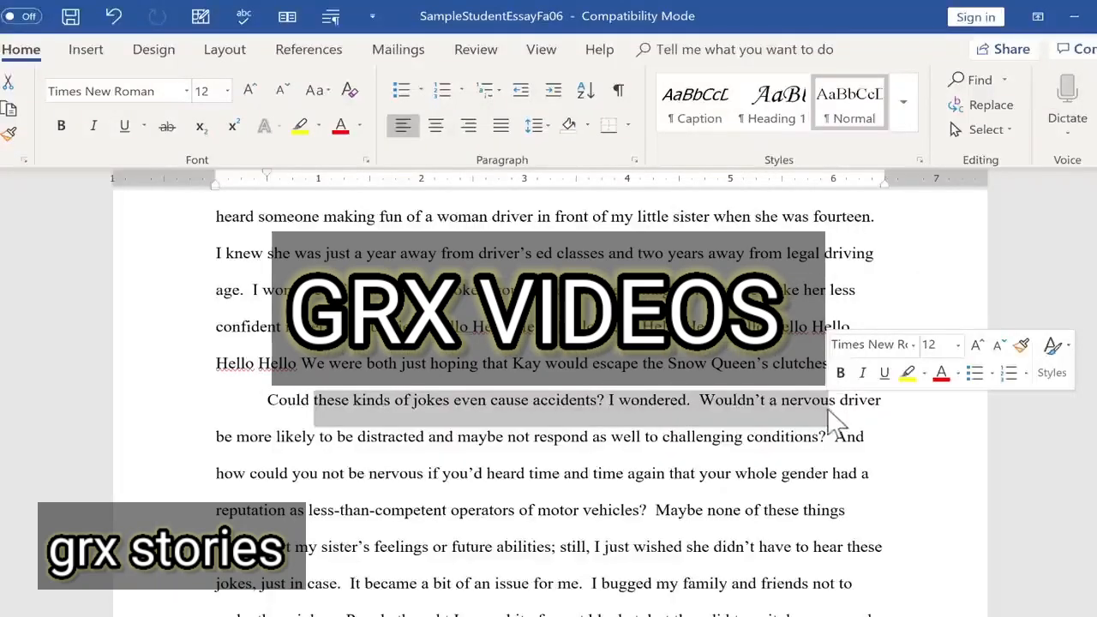
key("ctrl+shift+v")
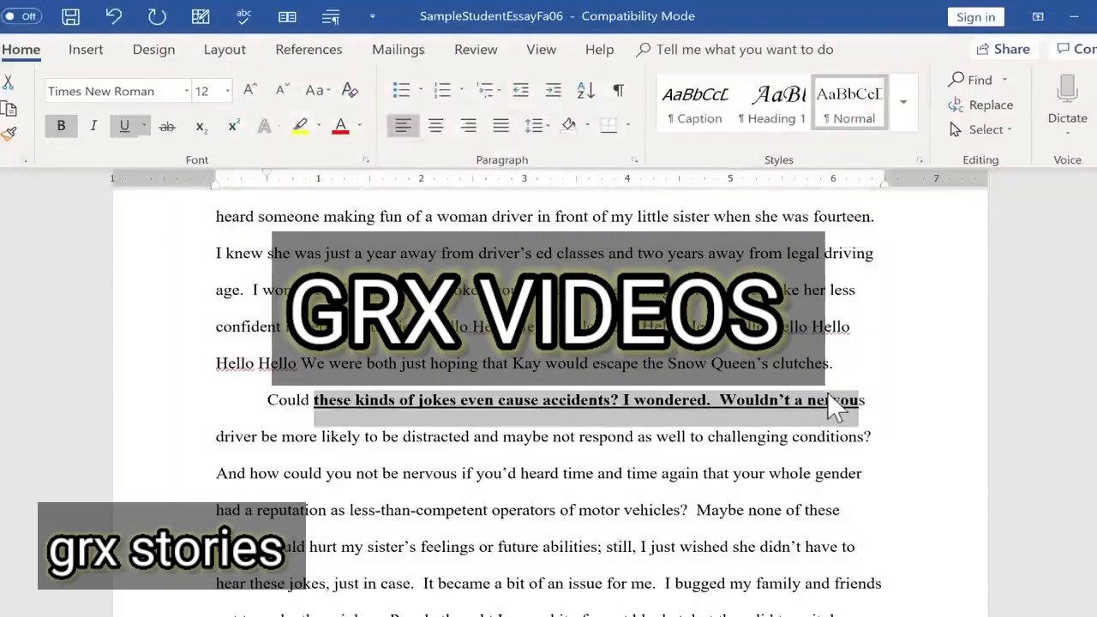
scroll(820, 399, "up", 5)
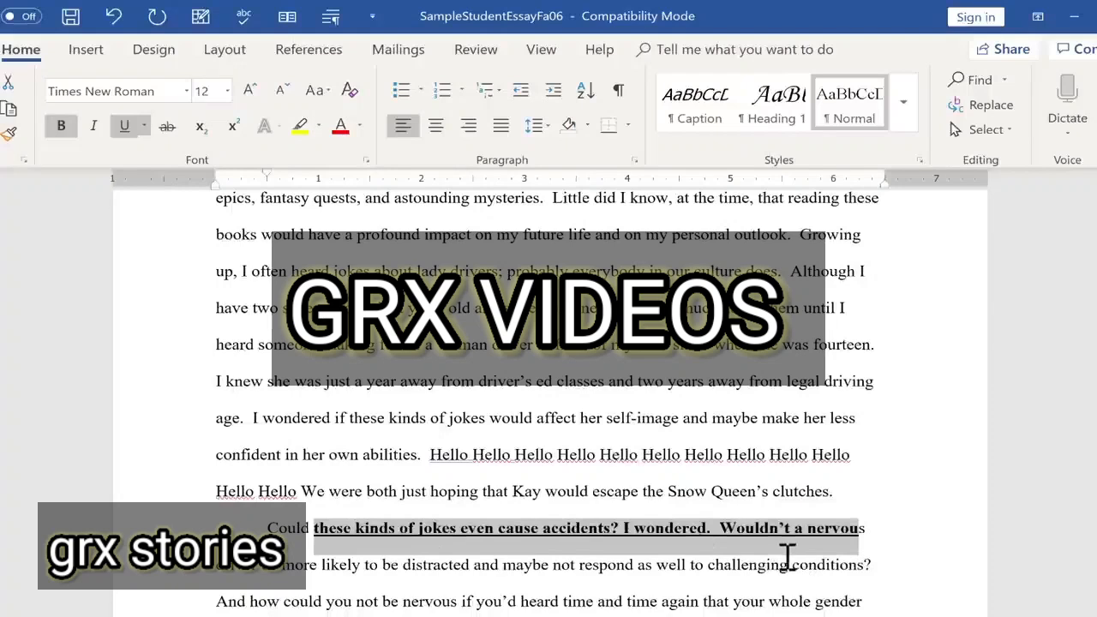
left_click(784, 559)
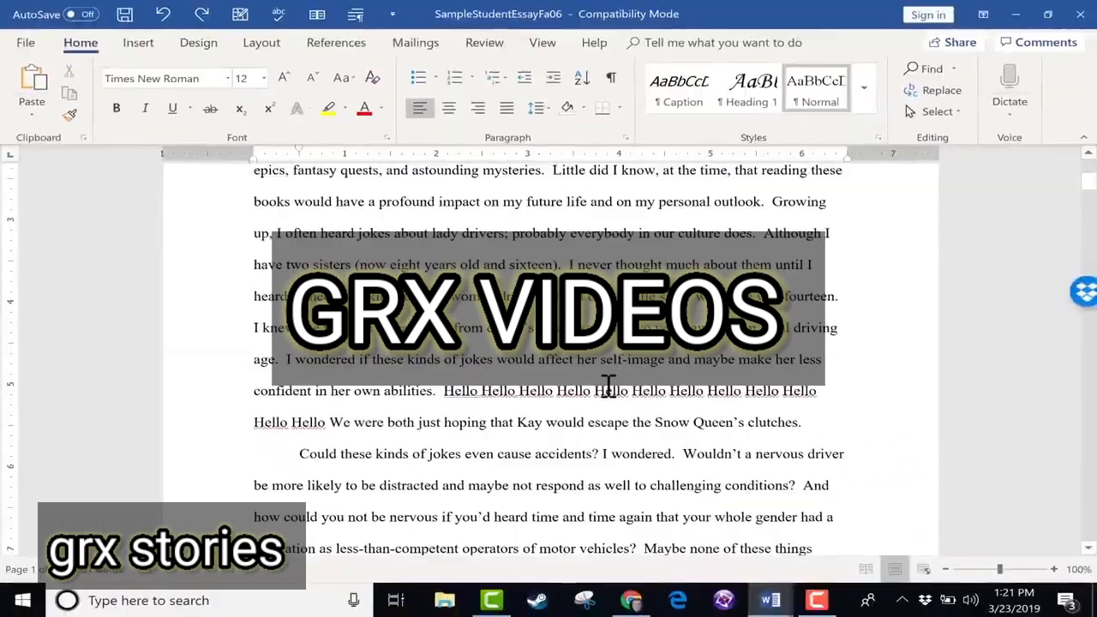
scroll(608, 384, "up", 4)
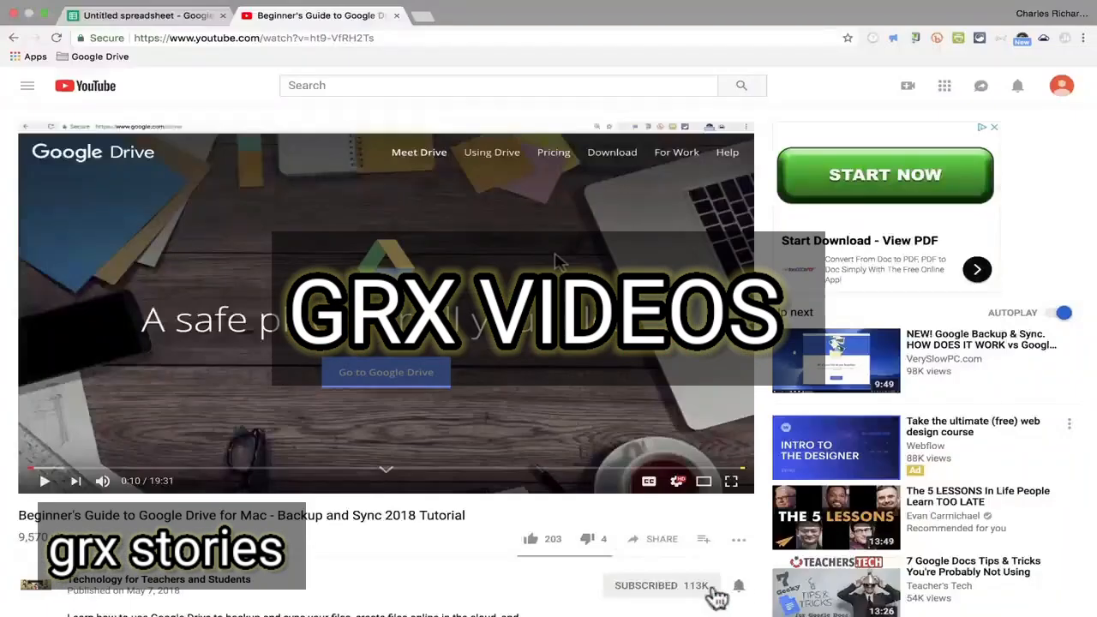
scroll(718, 557, "down", 5)
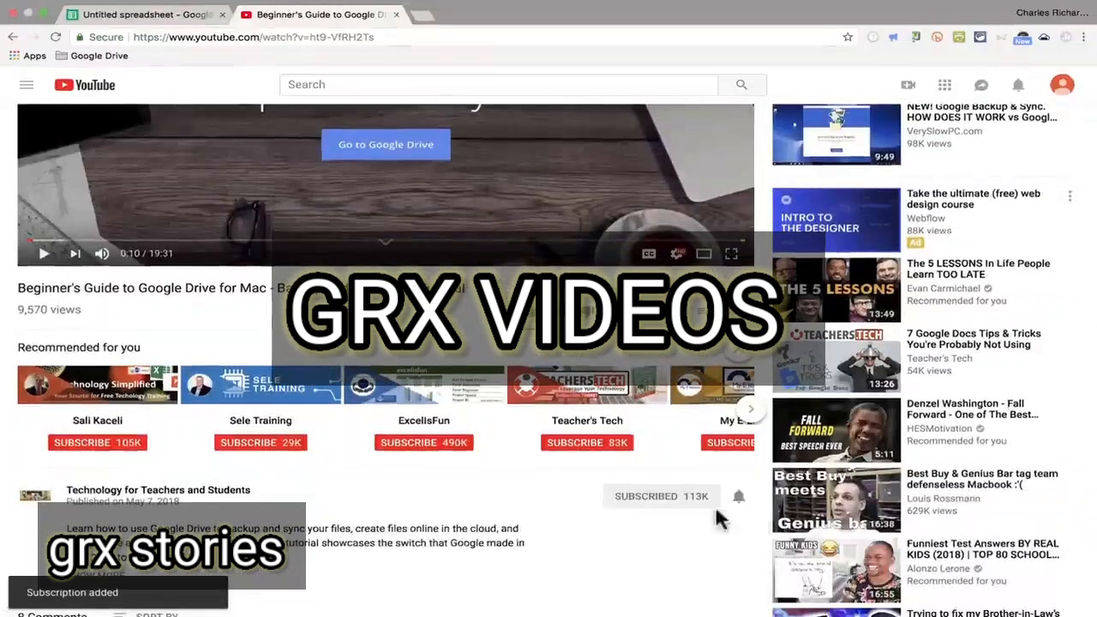